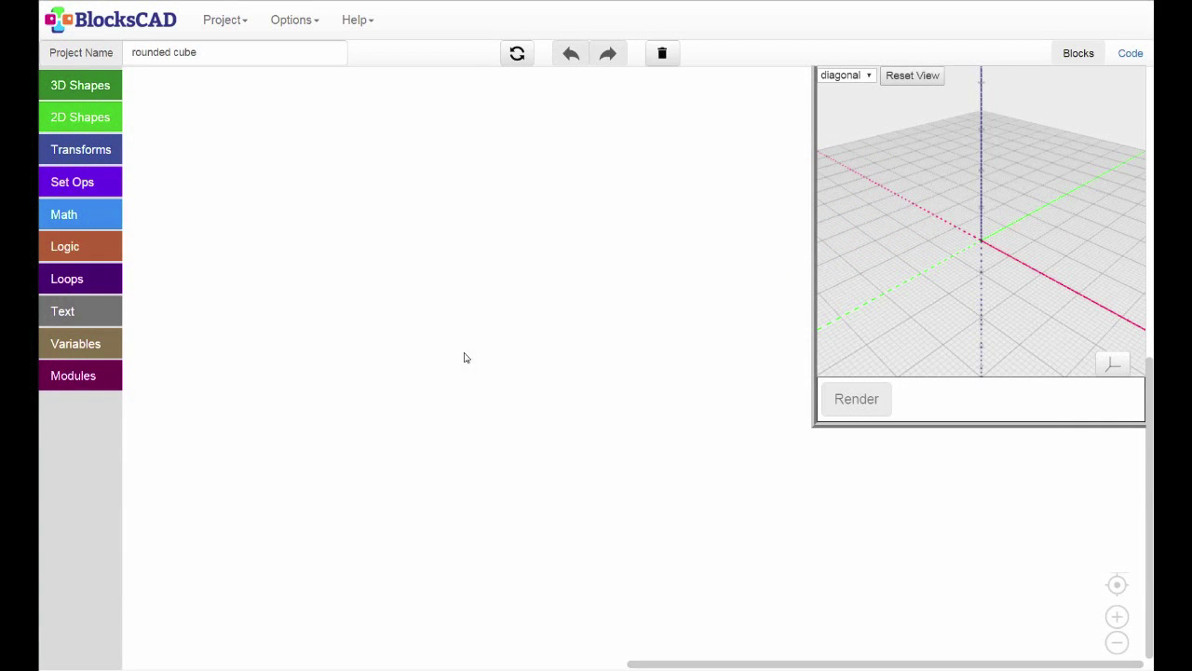
# Step: Add a Cube block sized X=2, Y=6, Z=12 and render it as a tall thin box
pyautogui.click(79, 90)
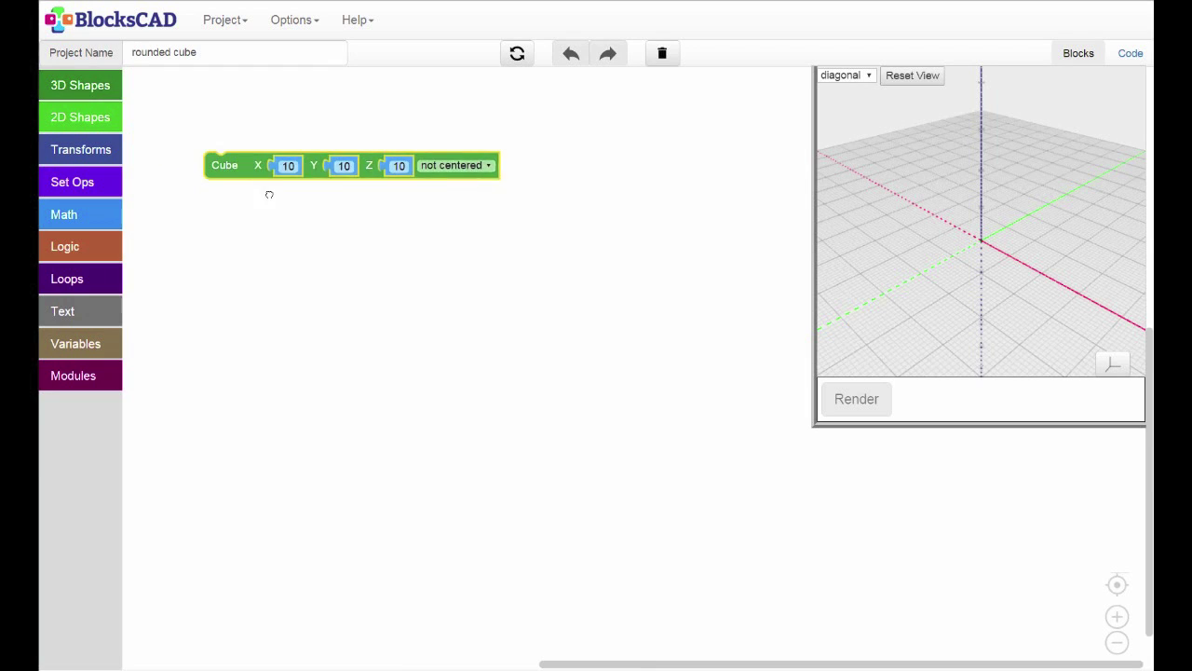
pyautogui.moveTo(158, 135); pyautogui.dragTo(326, 278)
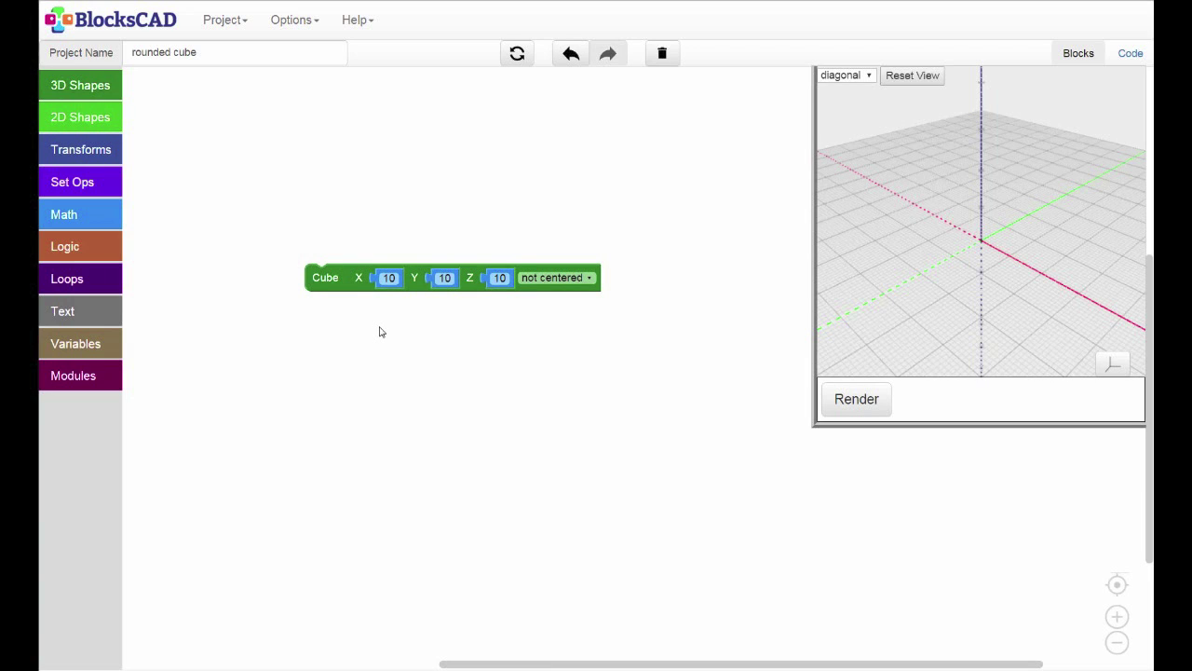
pyautogui.click(394, 278)
pyautogui.write('2')
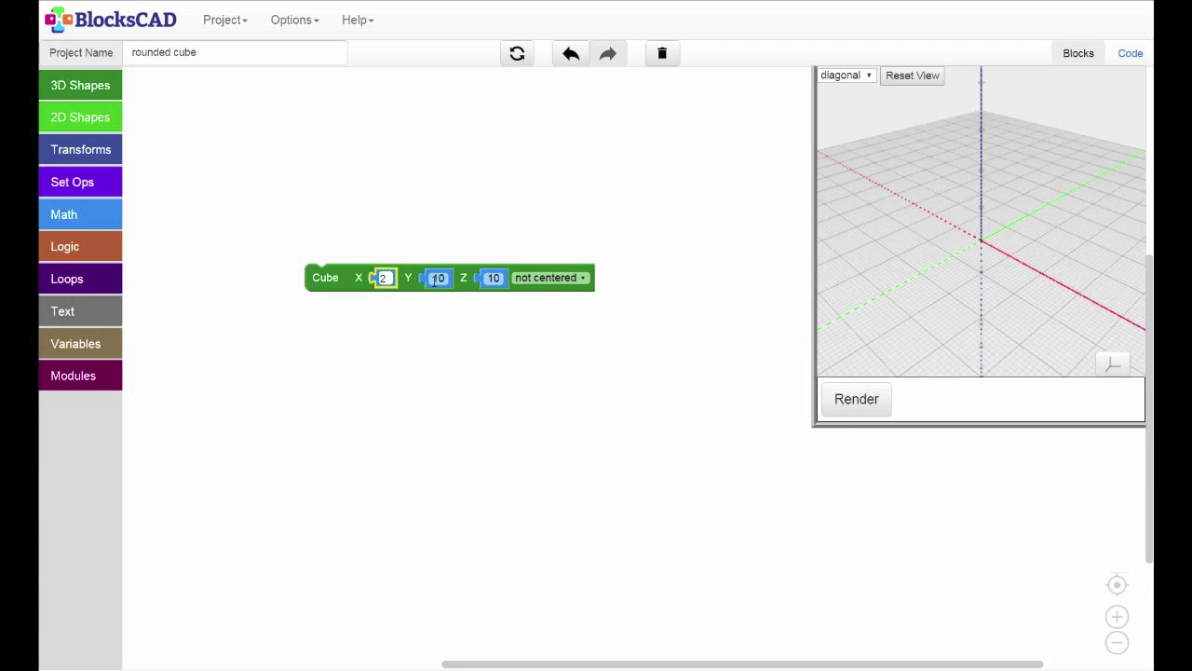
pyautogui.click(443, 278)
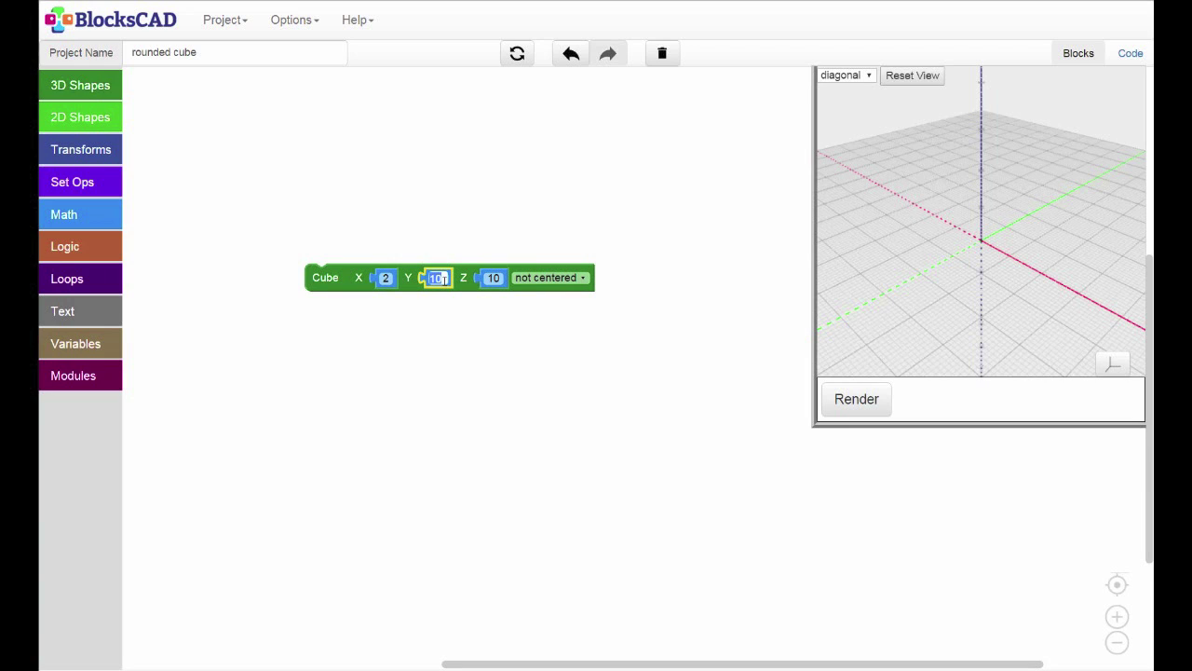
pyautogui.write('6')
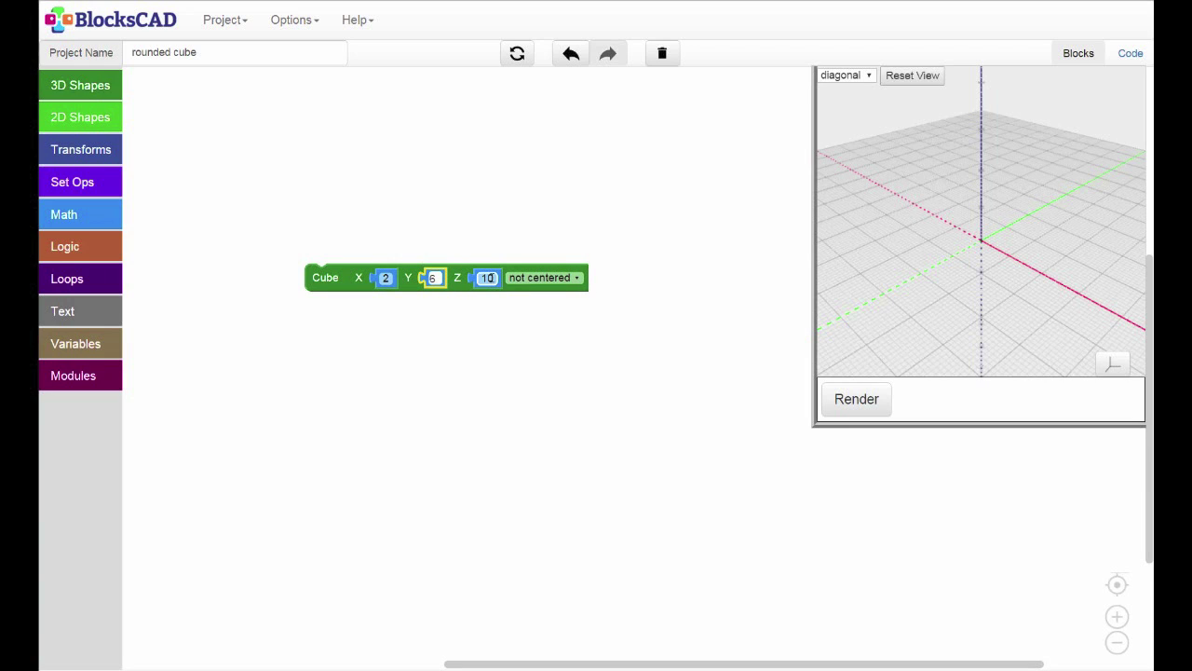
pyautogui.click(490, 277)
pyautogui.write('12')
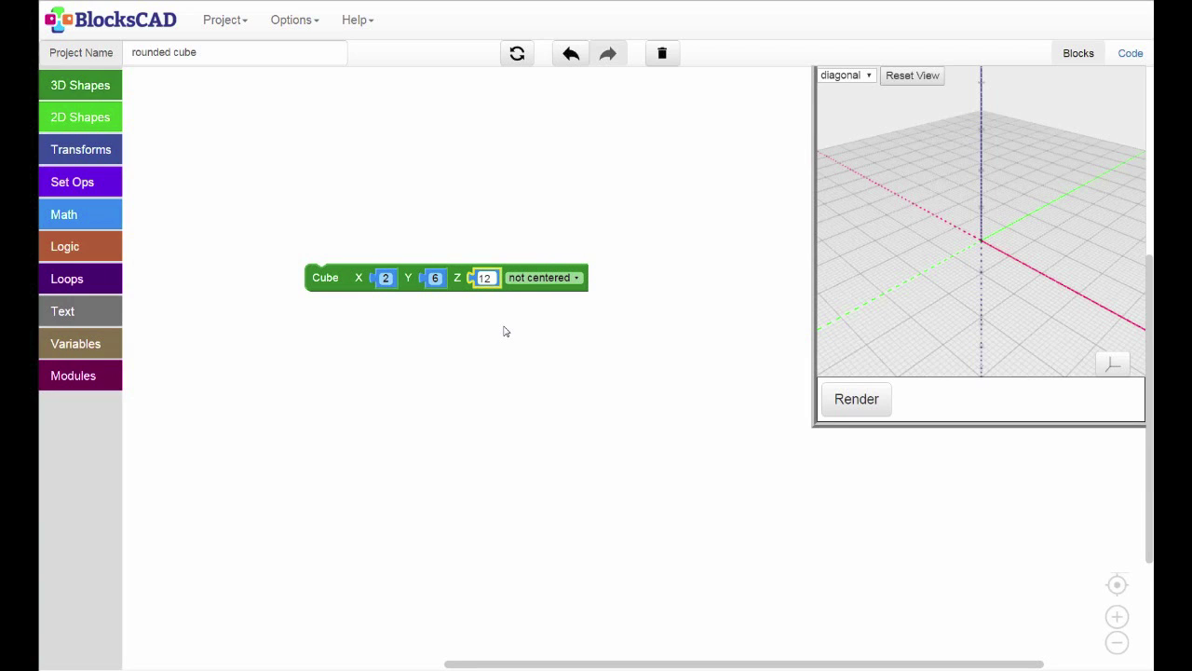
pyautogui.click(505, 331)
pyautogui.click(858, 409)
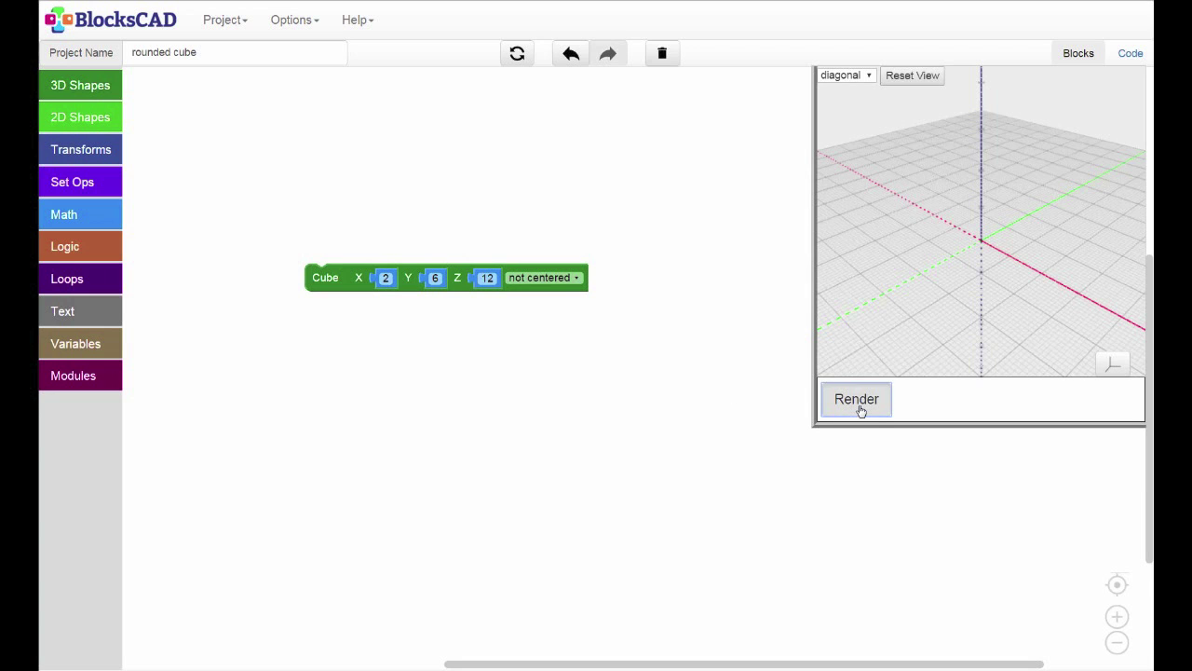
# Step: Enlarge the 3D preview panel and zoom in on the box
pyautogui.moveTo(803, 428); pyautogui.dragTo(656, 517)
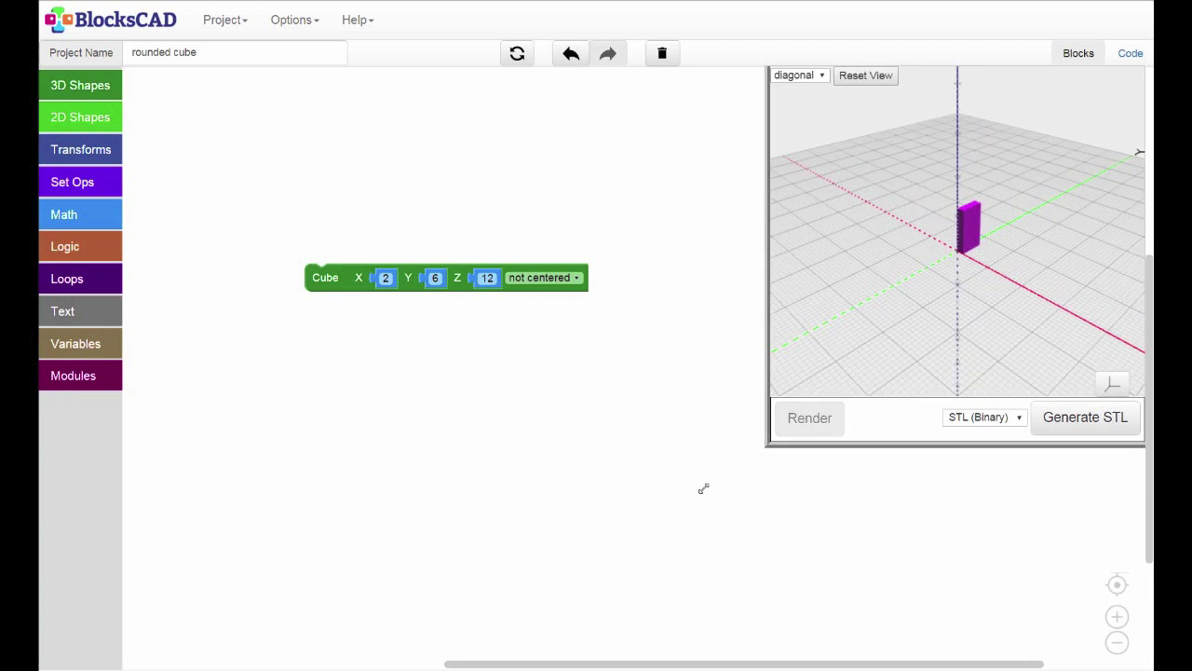
pyautogui.scroll(2, 792, 413)
pyautogui.scroll(2, 787, 412)
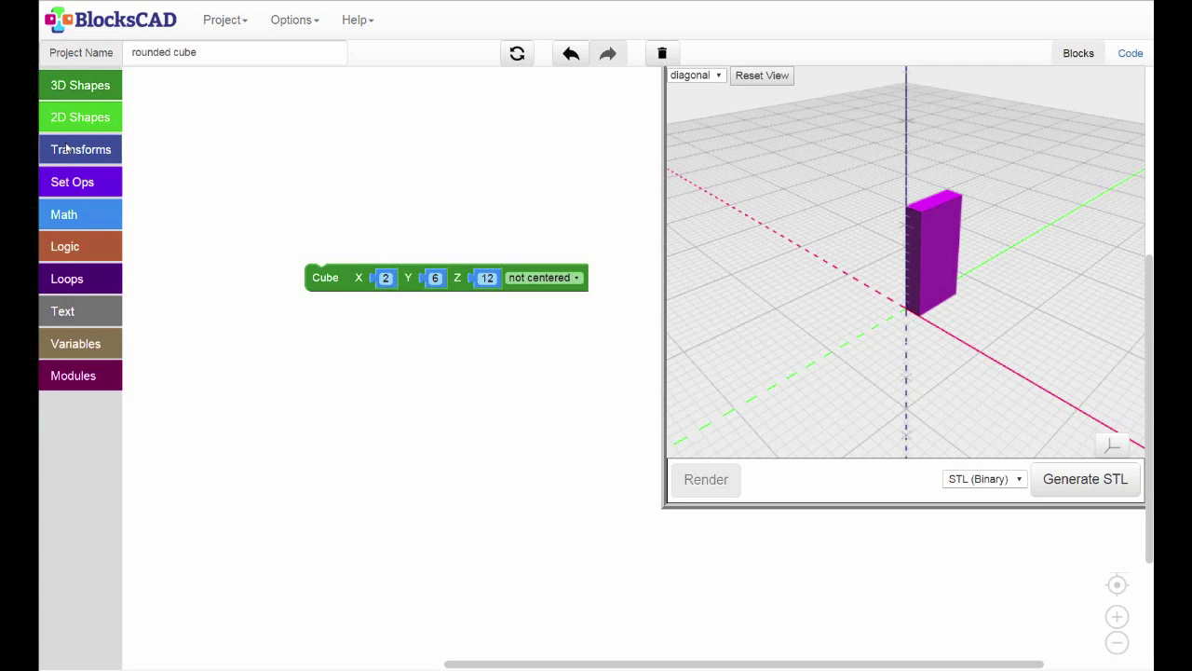
# Step: Wrap the Cube in a Rotate block and set its X angle to 45°
pyautogui.click(67, 149)
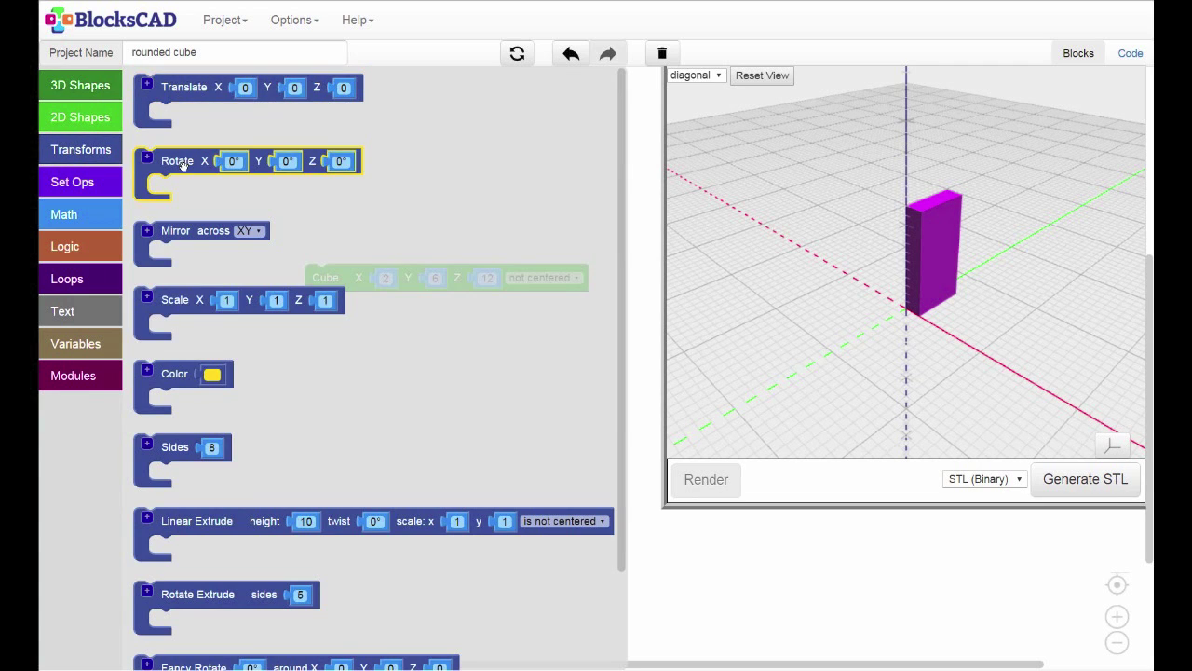
pyautogui.moveTo(182, 164); pyautogui.dragTo(337, 247)
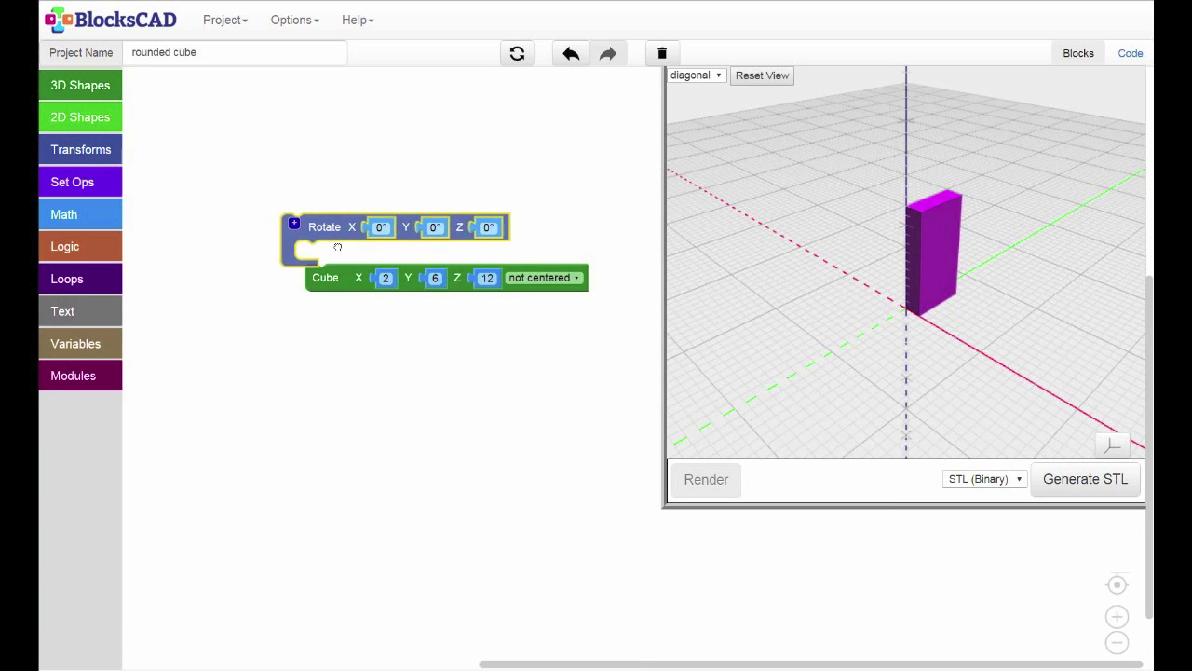
pyautogui.moveTo(337, 247); pyautogui.dragTo(346, 266)
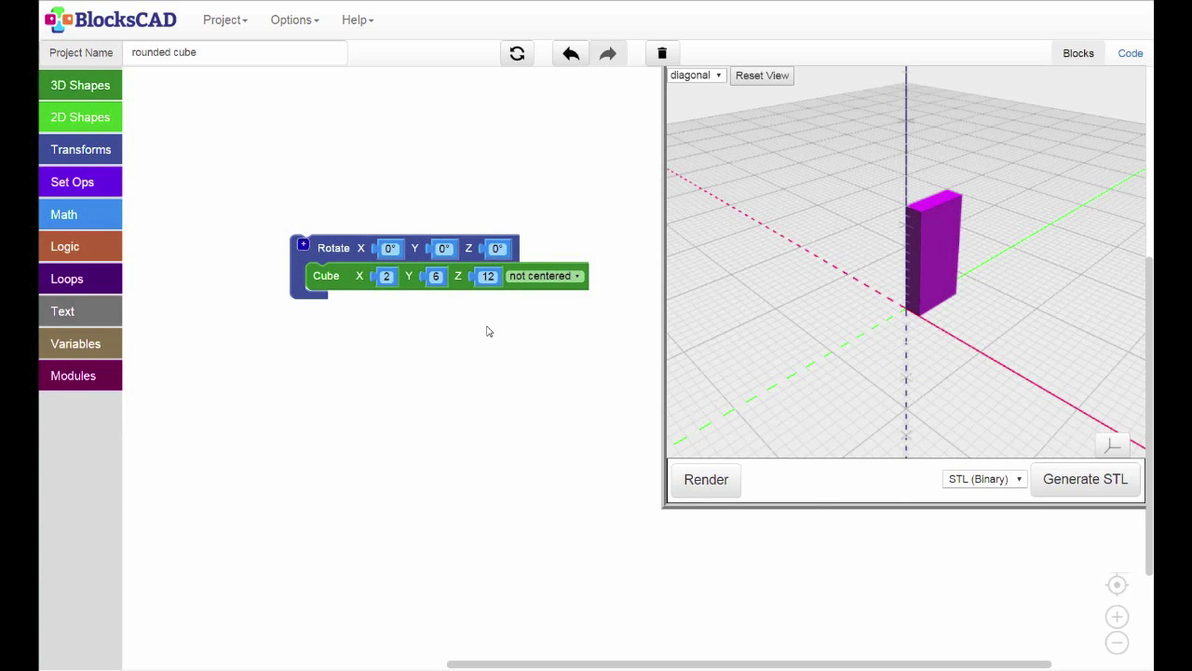
pyautogui.click(392, 249)
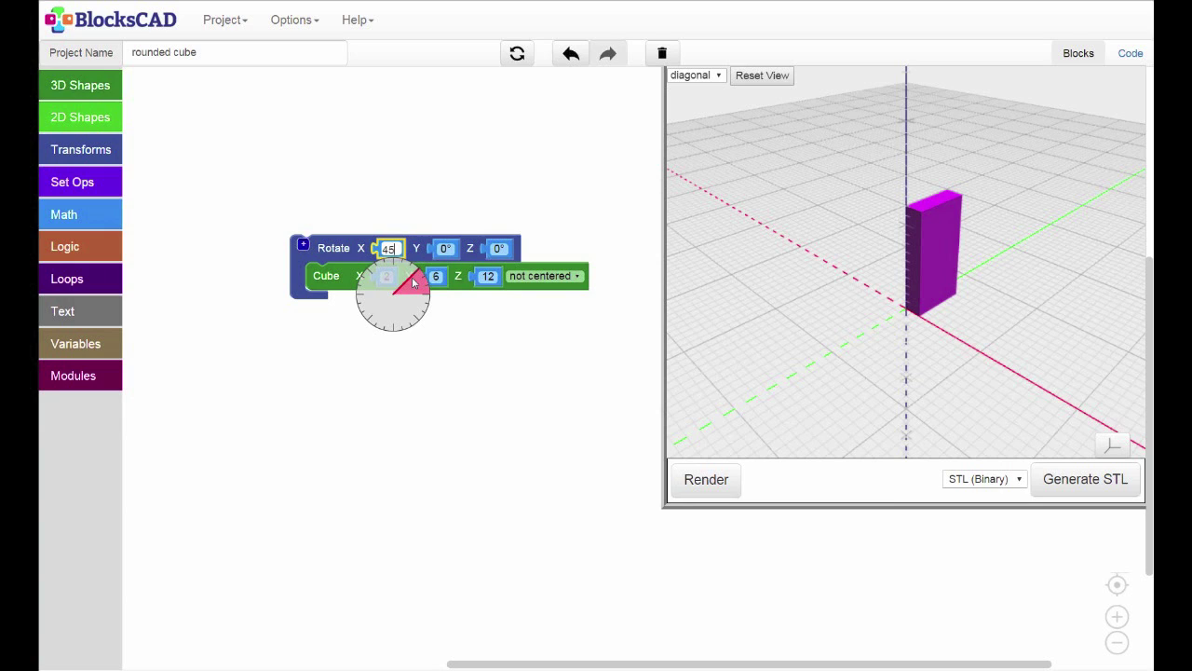
# Step: Confirm the 45° X rotation, render it and orbit to a low front view
pyautogui.click(414, 282)
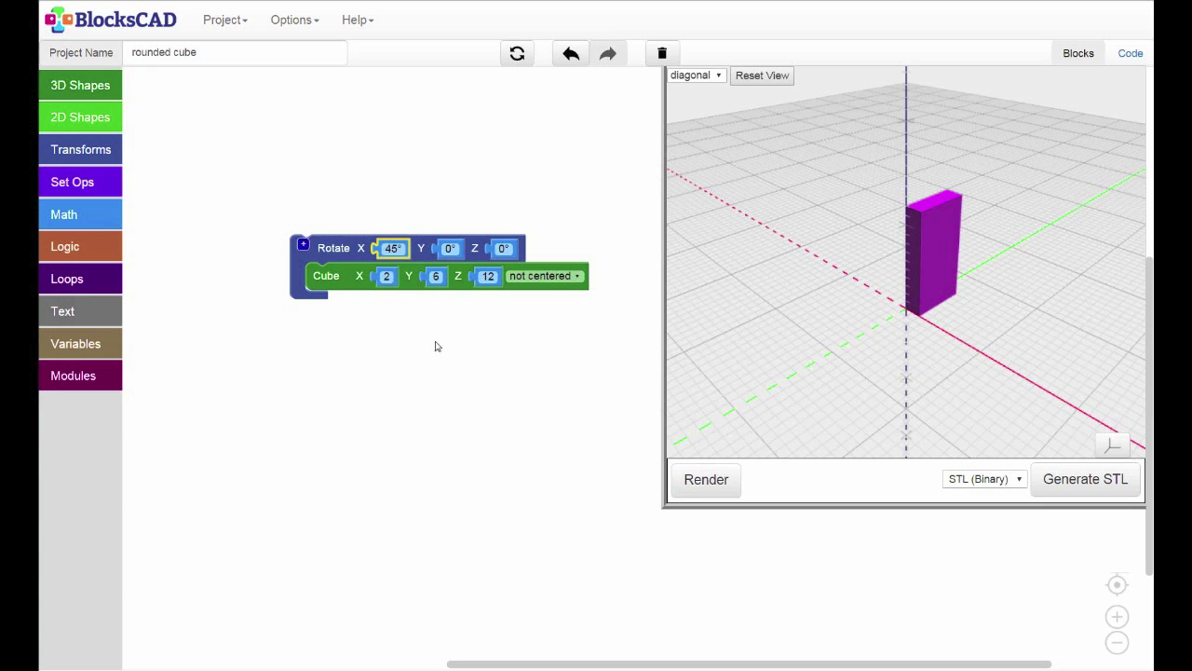
pyautogui.click(708, 480)
pyautogui.moveTo(811, 402); pyautogui.dragTo(790, 385)
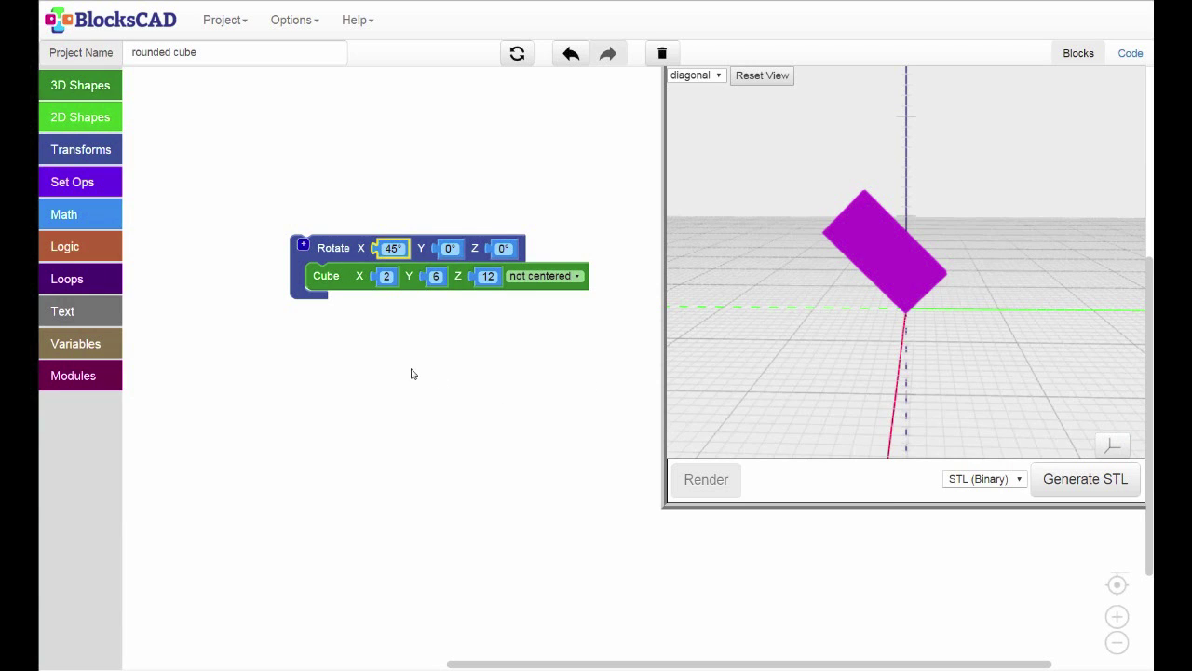
# Step: Change the X rotation to 60°, re-render and zoom out
pyautogui.click(391, 248)
pyautogui.write('60')
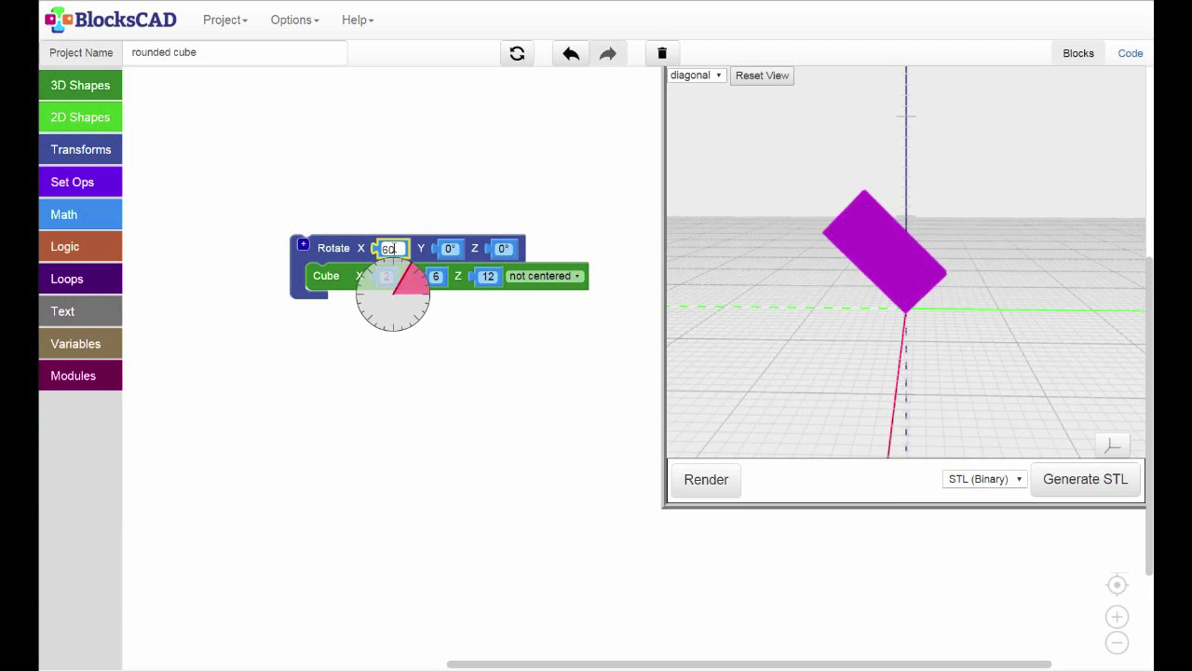
pyautogui.press('Return')
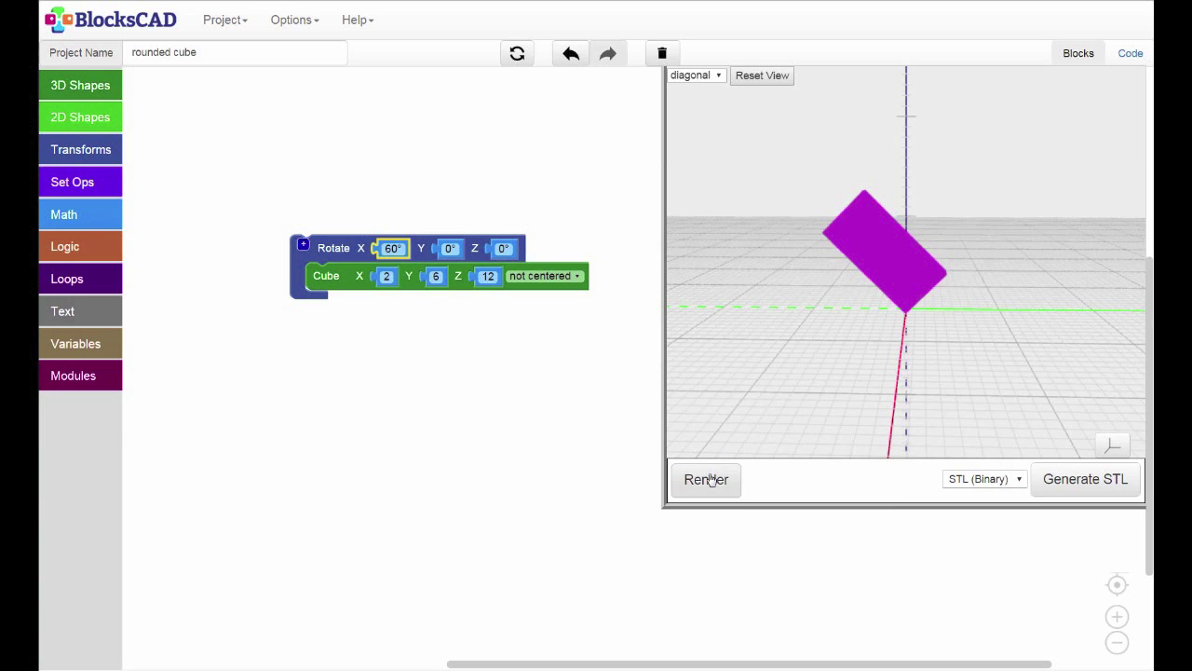
pyautogui.click(705, 479)
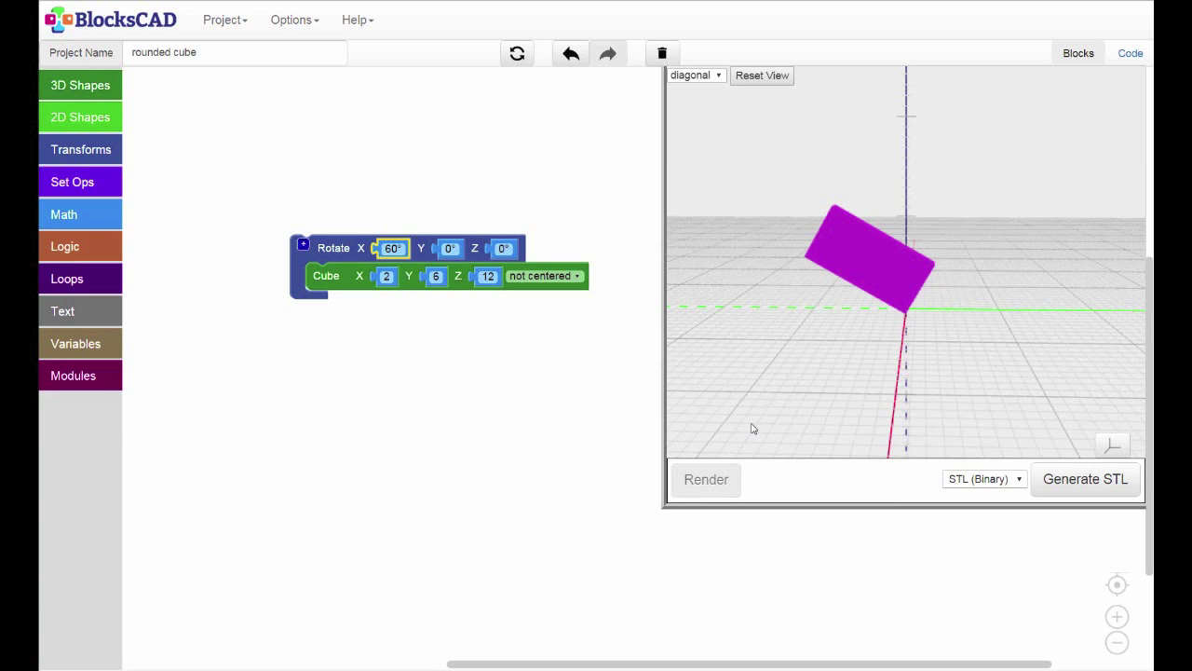
pyautogui.scroll(-2, 750, 415)
pyautogui.scroll(-2, 749, 413)
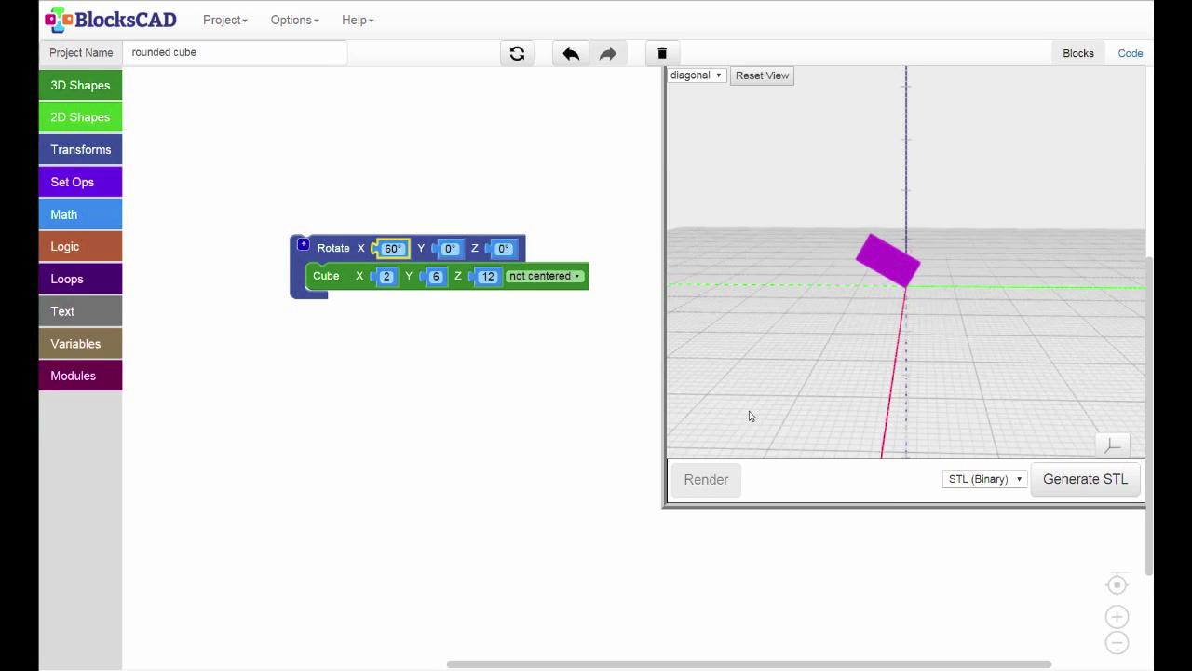
pyautogui.click(392, 248)
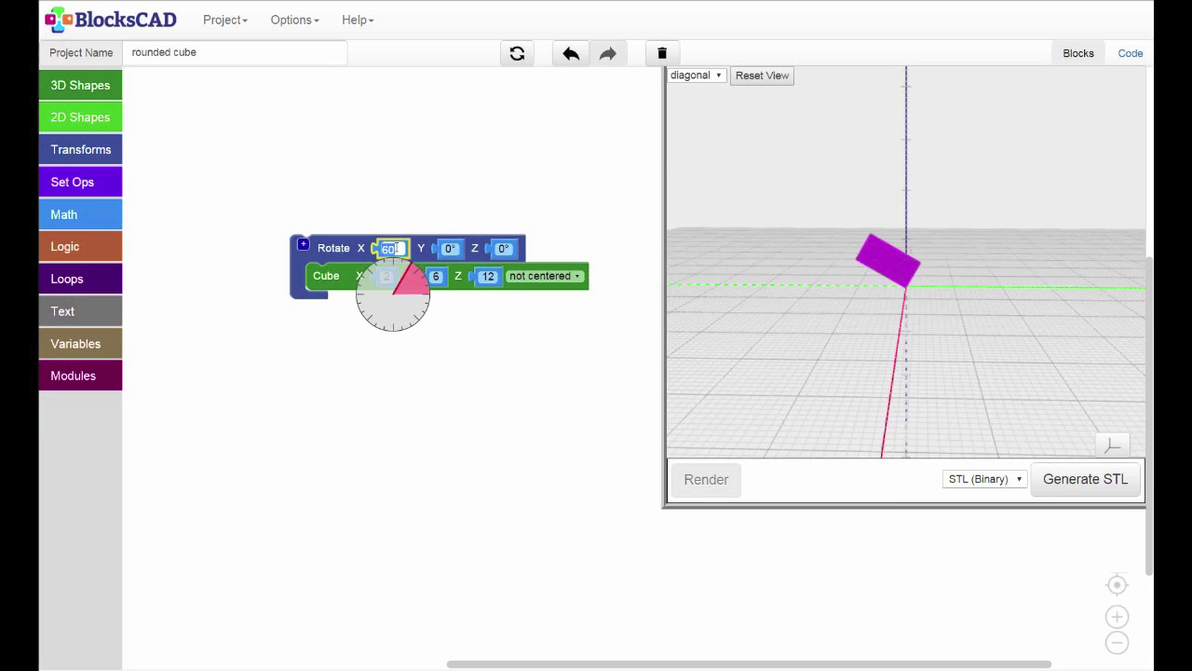
# Step: Reset the X rotation to 0°, then render the box tilted 45° about Y
pyautogui.write('0')
pyautogui.click(414, 224)
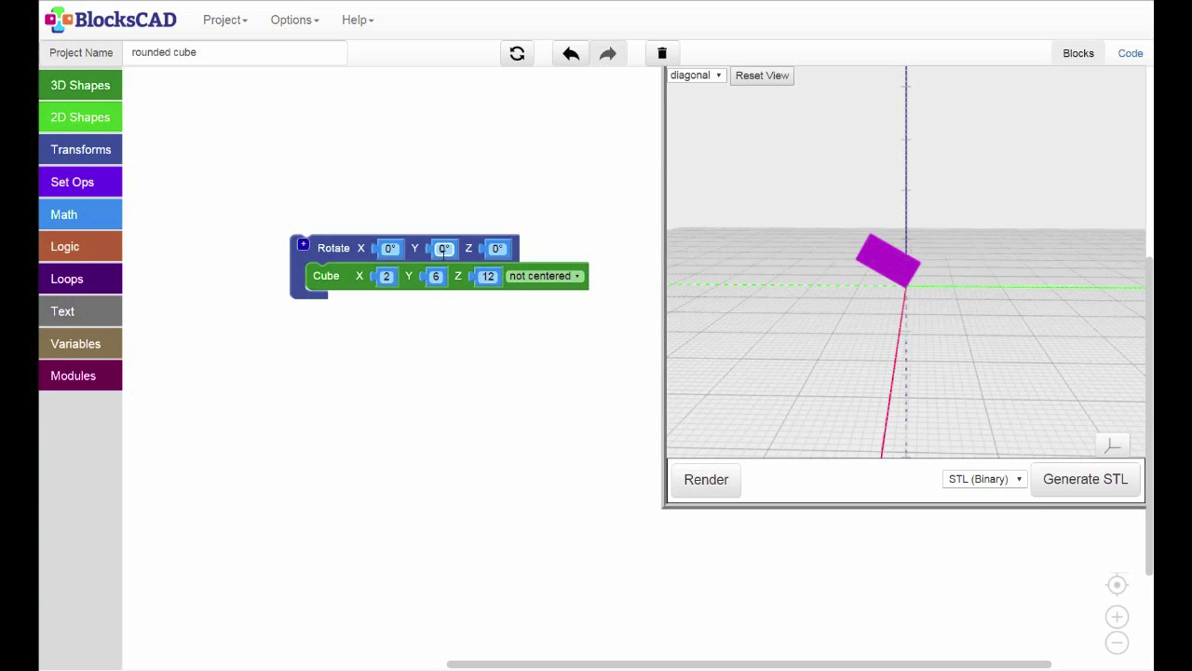
pyautogui.click(445, 248)
pyautogui.write('45')
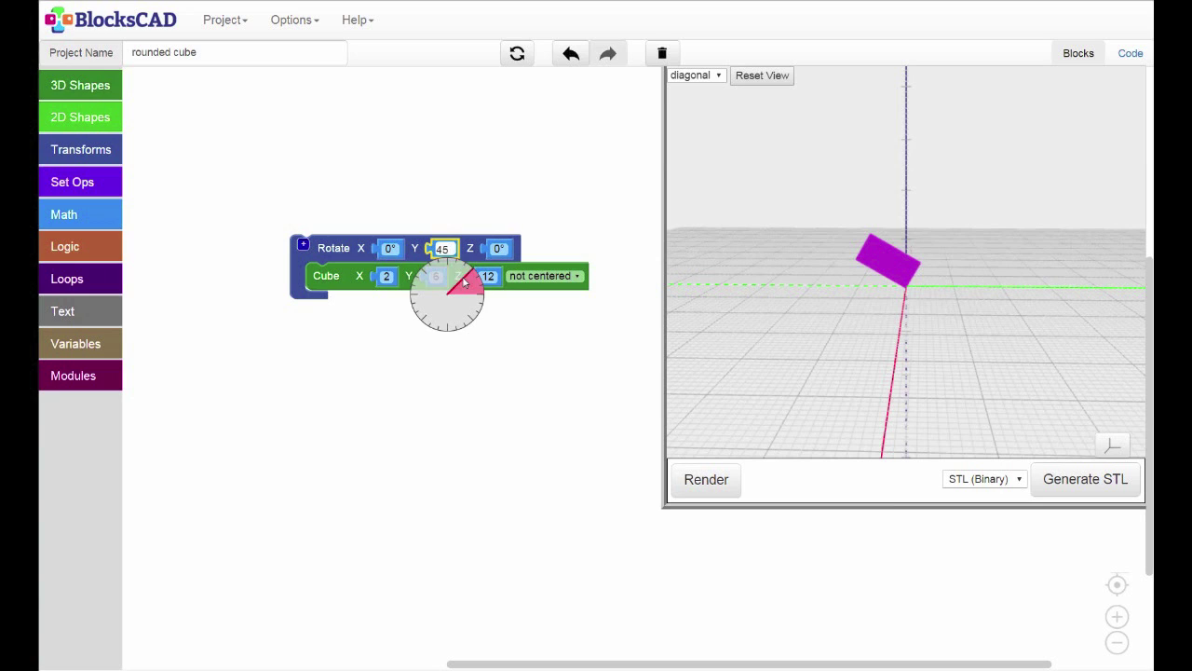
pyautogui.click(517, 322)
pyautogui.moveTo(727, 373)
pyautogui.mouseDown()
pyautogui.moveTo(672, 375)
pyautogui.moveTo(684, 381)
pyautogui.mouseUp()
pyautogui.click(706, 484)
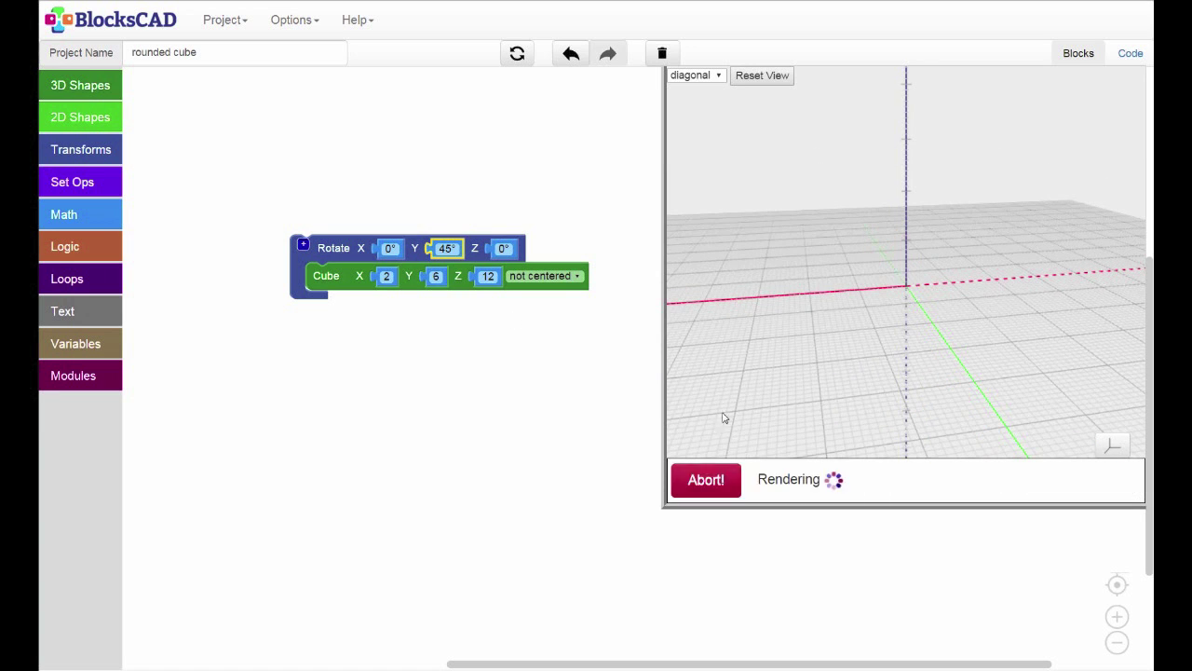
pyautogui.moveTo(775, 383); pyautogui.dragTo(775, 383)
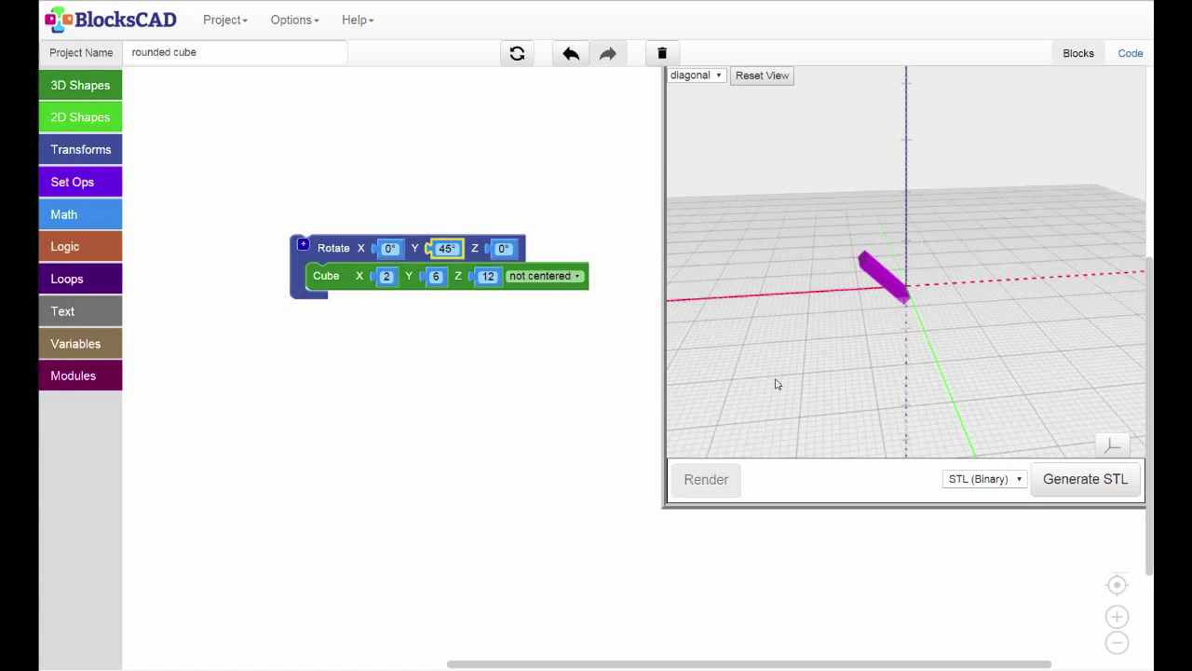
# Step: Set the Rotate block's Y angle back to 0°
pyautogui.click(451, 248)
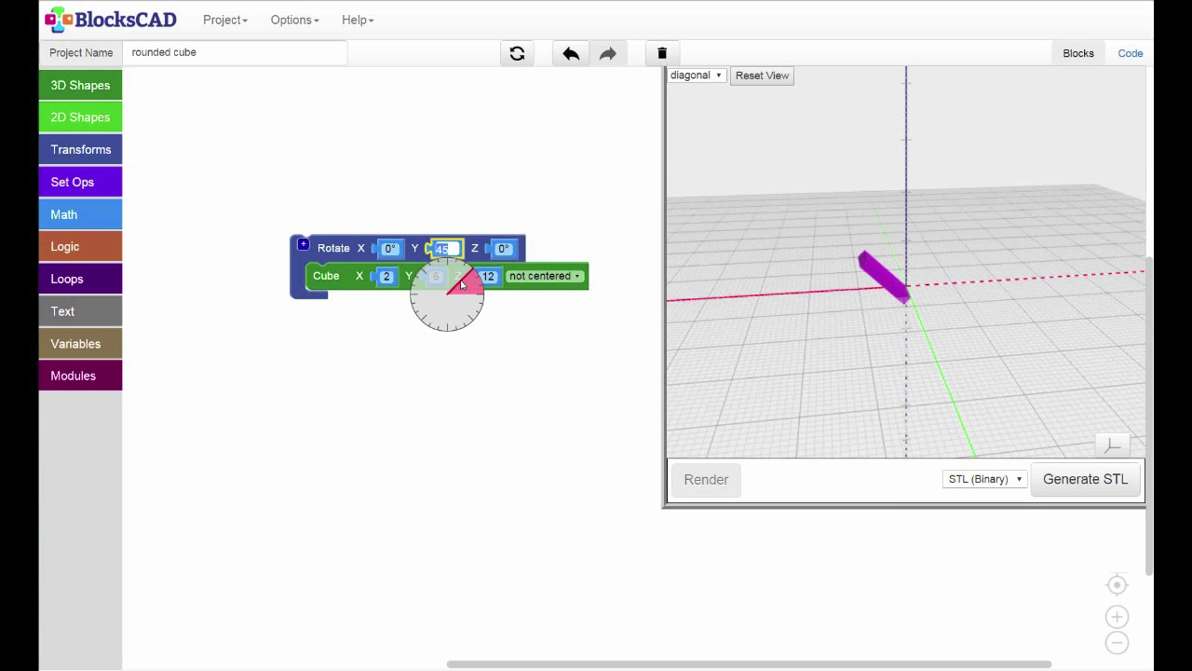
pyautogui.write('0')
pyautogui.click(508, 338)
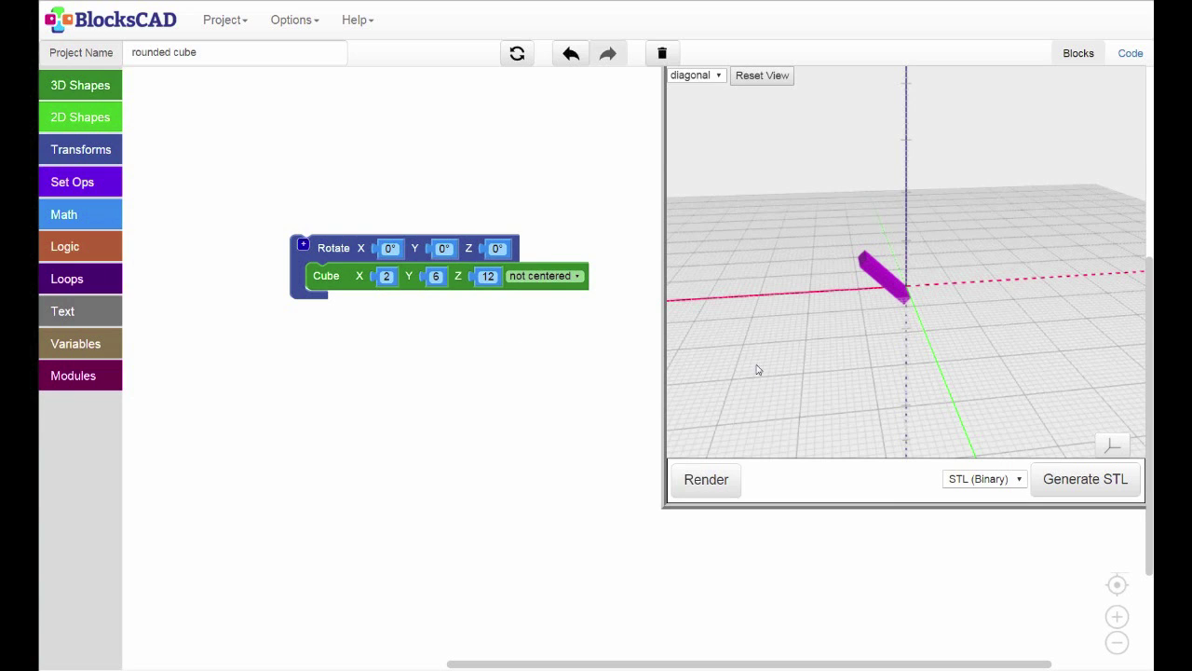
pyautogui.moveTo(758, 367); pyautogui.dragTo(815, 371)
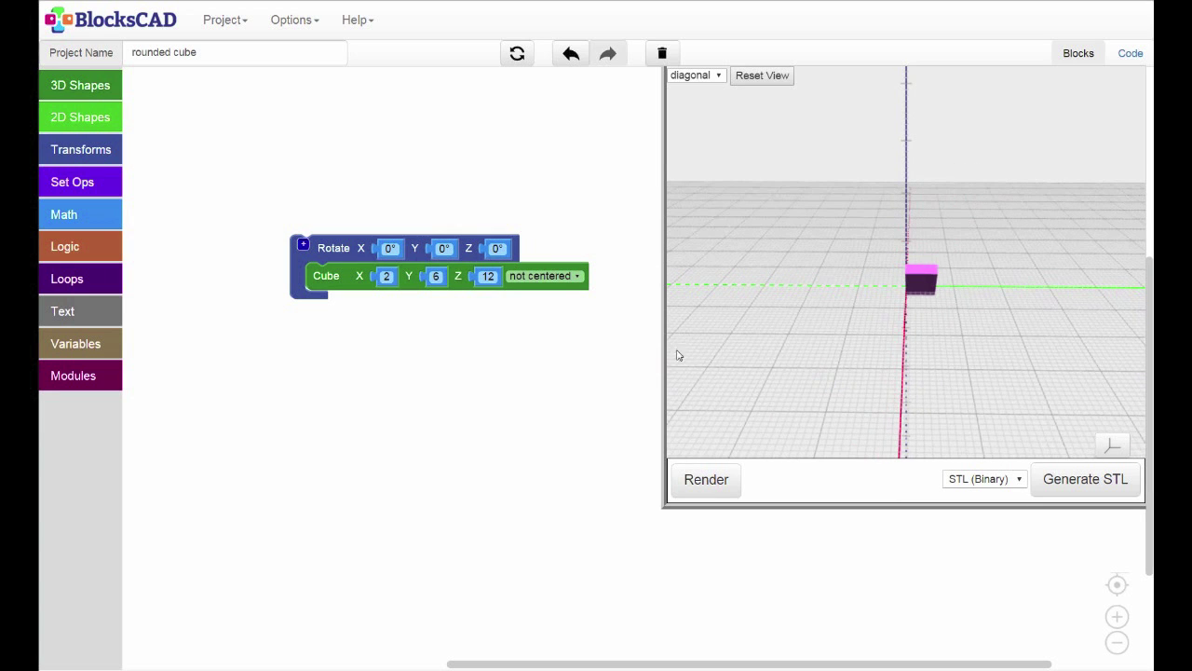
# Step: Re-render with zero rotation and orbit and zoom to inspect the upright box
pyautogui.click(706, 480)
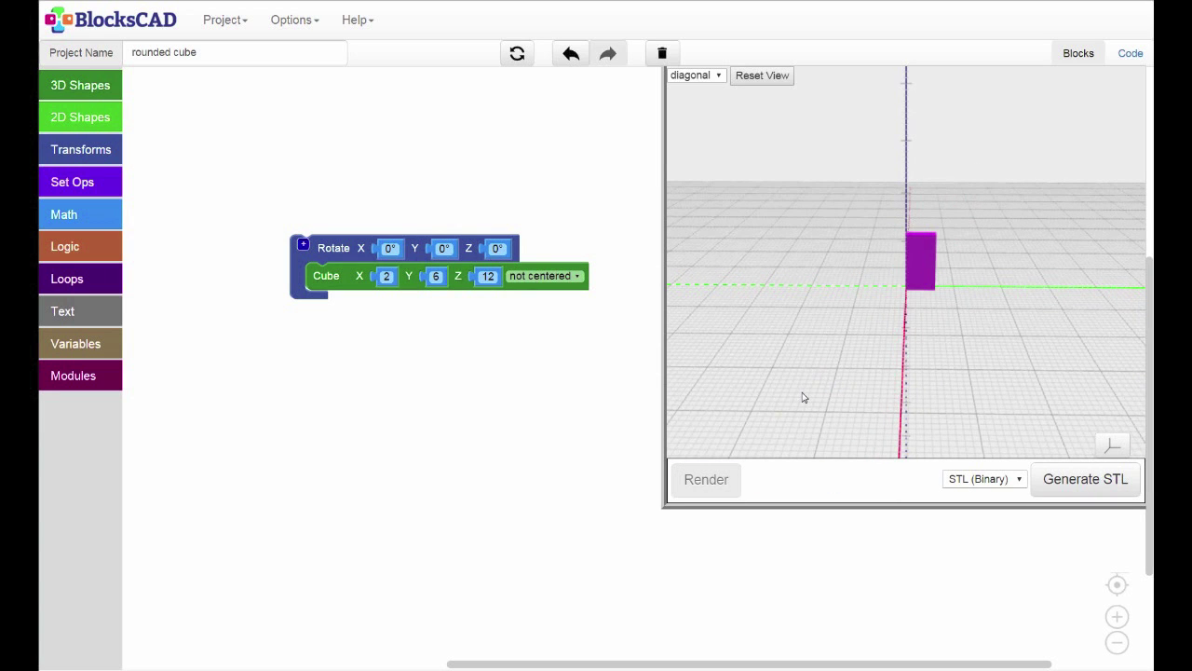
pyautogui.moveTo(803, 397)
pyautogui.mouseDown()
pyautogui.moveTo(774, 401)
pyautogui.moveTo(871, 387)
pyautogui.mouseUp()
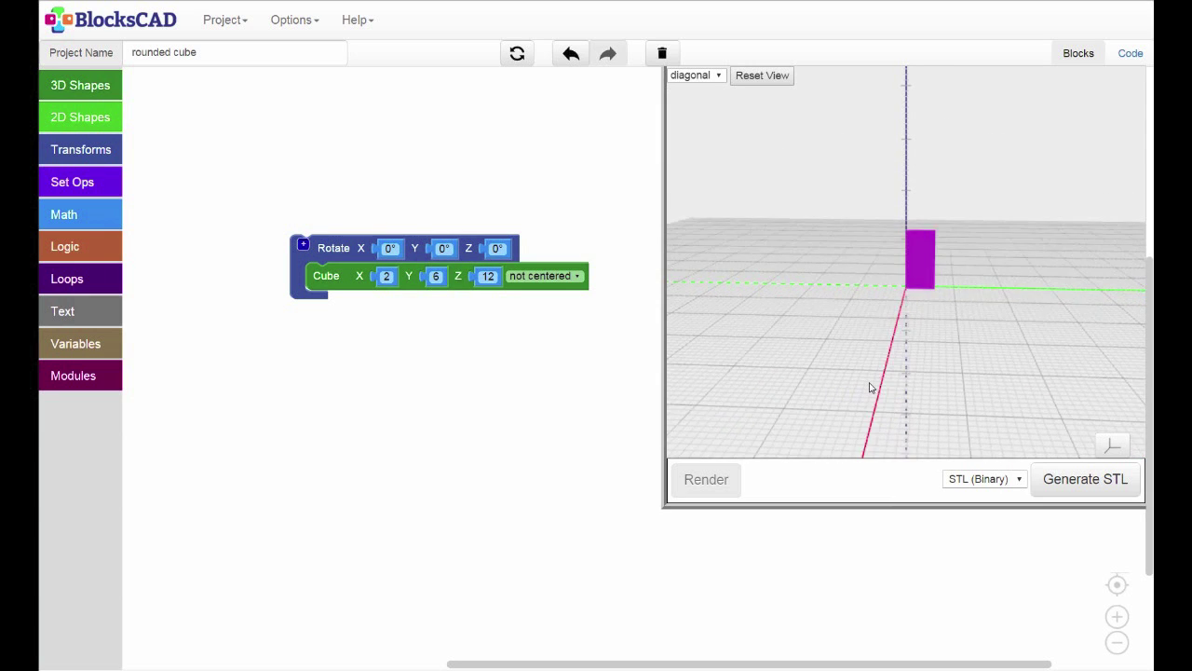
pyautogui.scroll(-3, 880, 386)
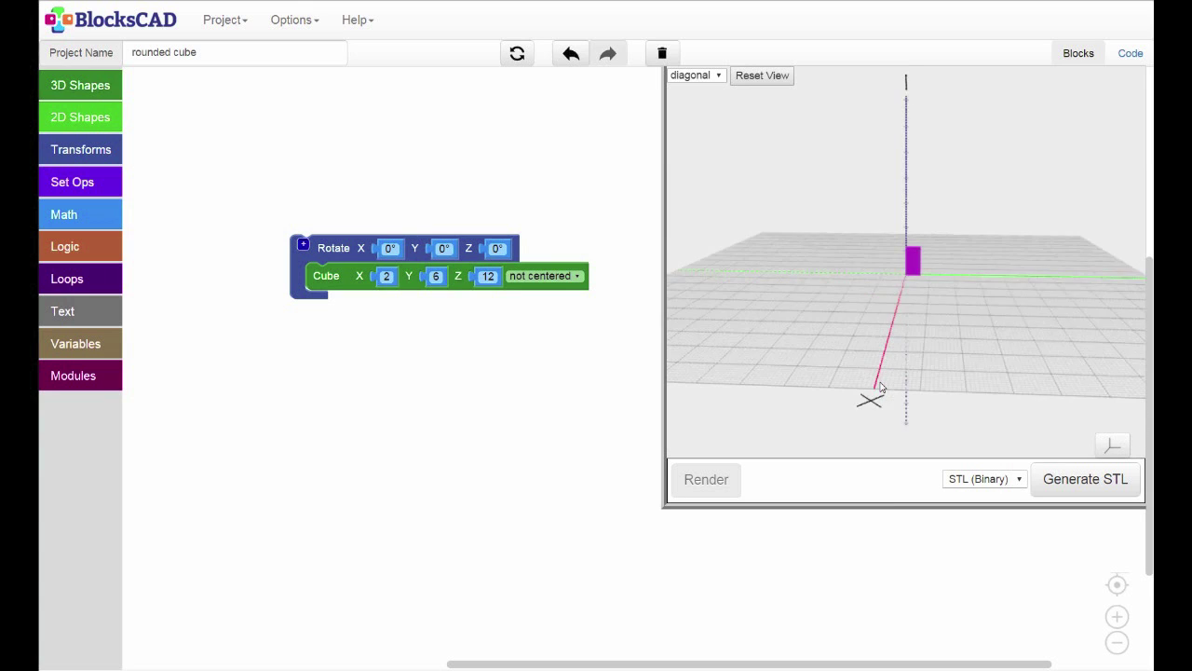
pyautogui.moveTo(880, 387); pyautogui.dragTo(881, 352)
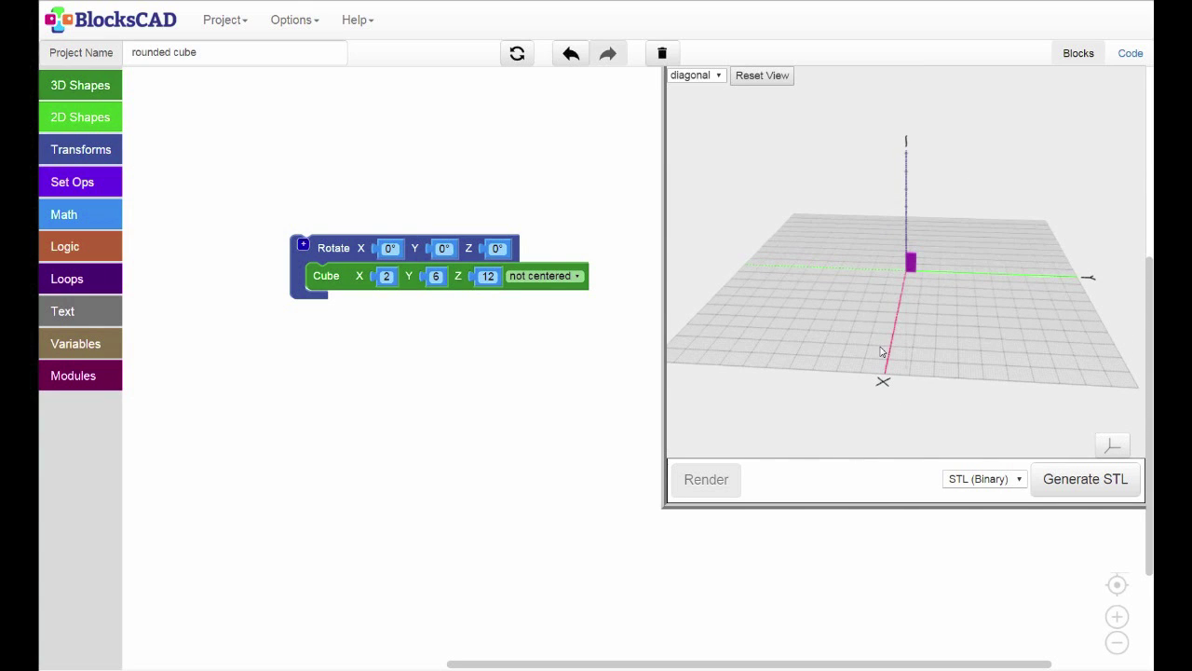
pyautogui.moveTo(876, 346); pyautogui.dragTo(896, 351)
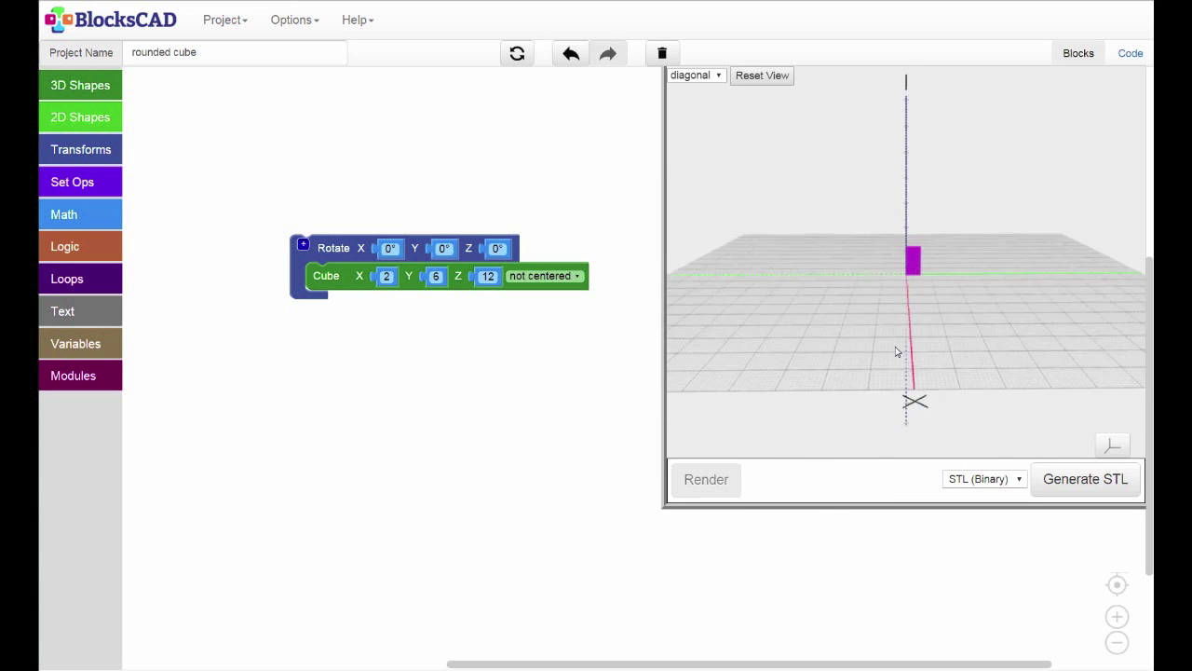
pyautogui.scroll(2, 896, 351)
pyautogui.scroll(2, 903, 346)
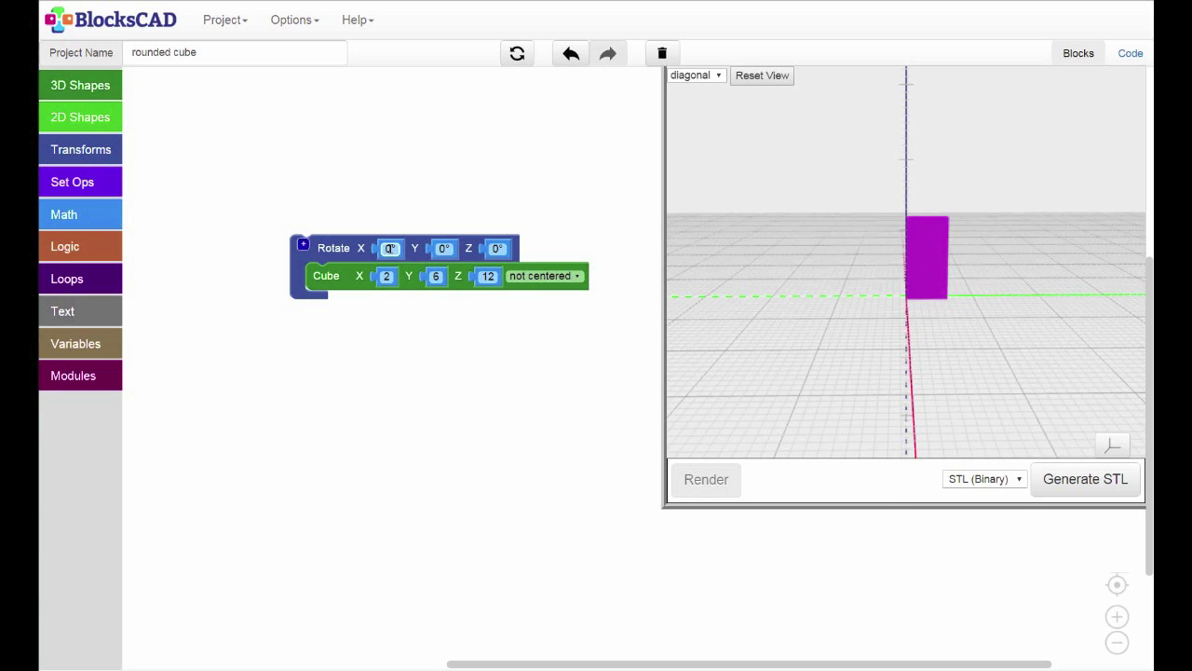
# Step: Render the cube rotated 120° and then 195° about X
pyautogui.click(390, 247)
pyautogui.click(379, 276)
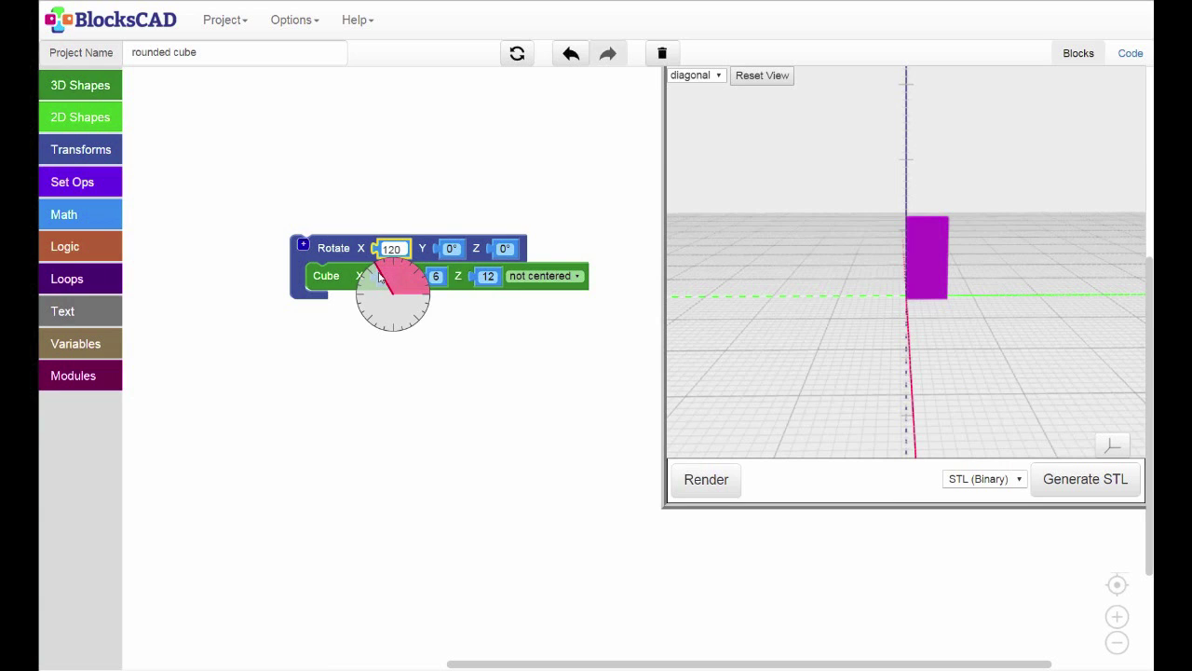
pyautogui.click(708, 480)
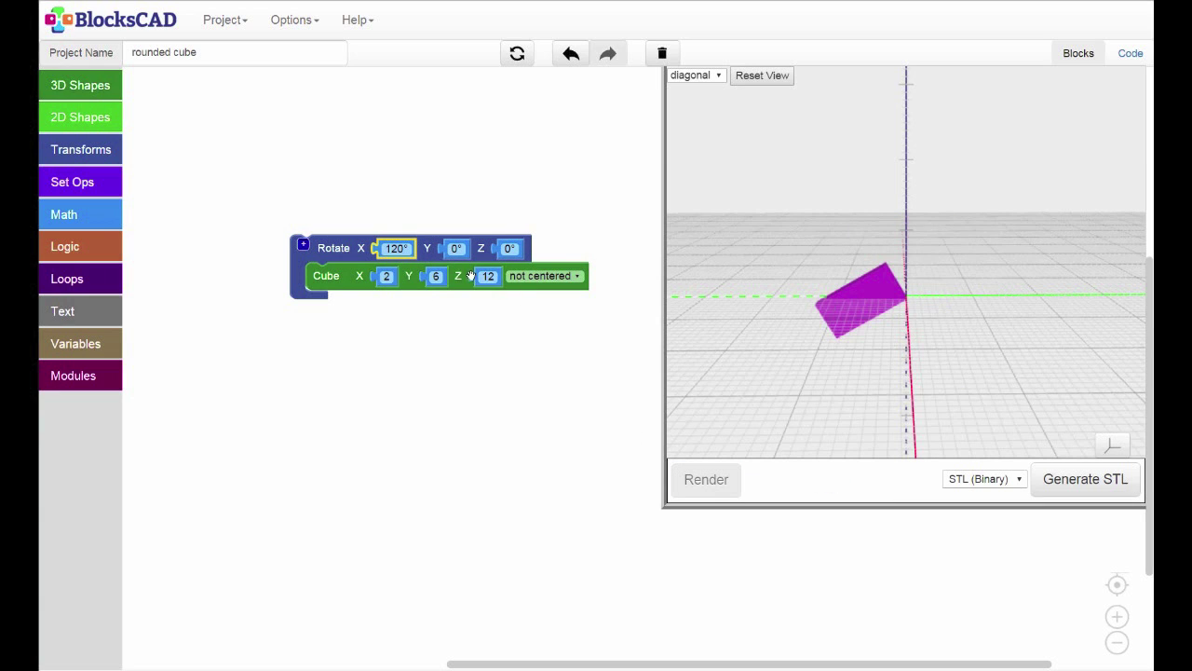
pyautogui.click(402, 250)
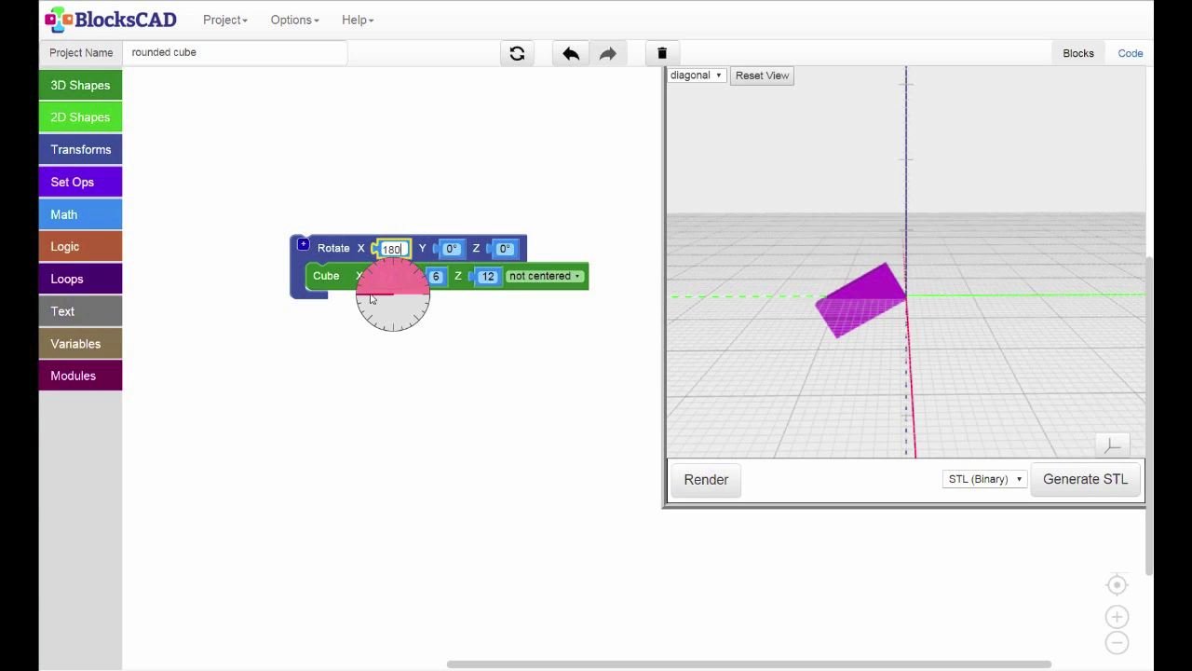
pyautogui.click(368, 305)
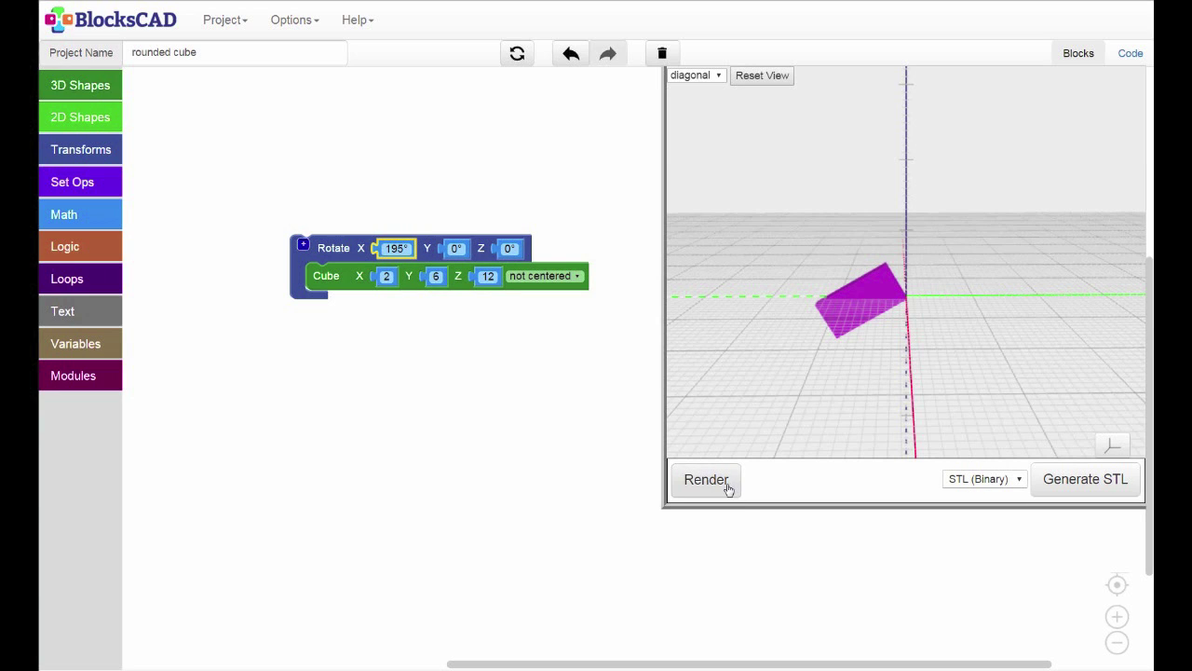
pyautogui.click(718, 482)
# Step: Render the cube at 300° about X, then set the X angle back to 0°
pyautogui.click(395, 248)
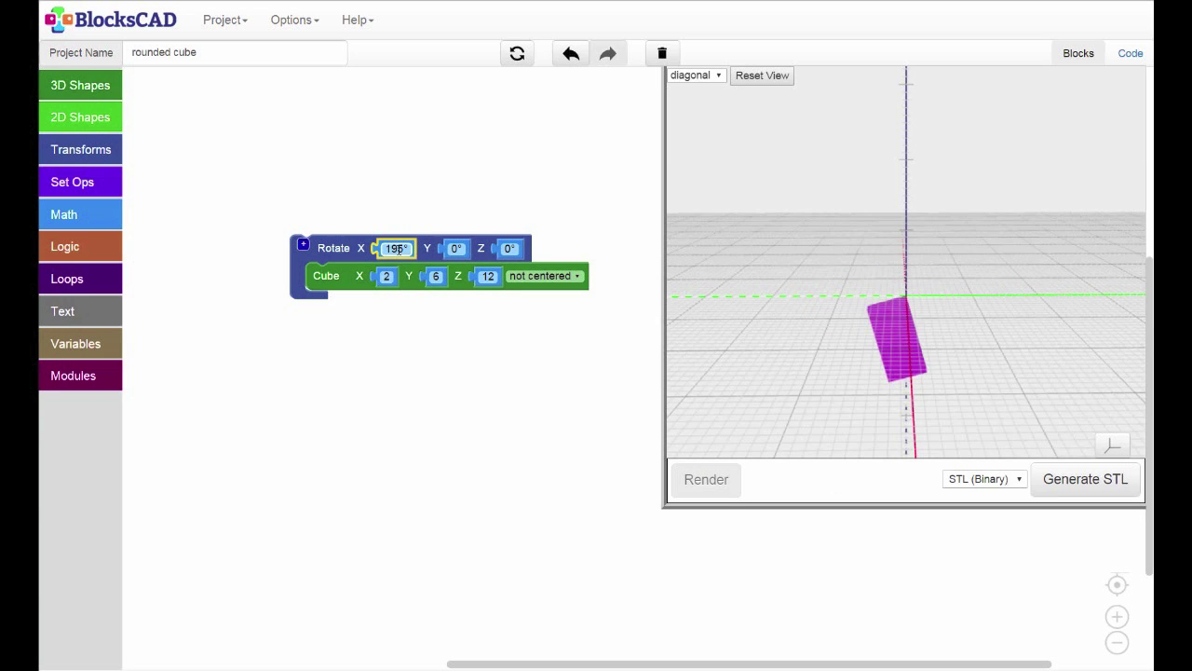
pyautogui.write('300')
pyautogui.click(408, 325)
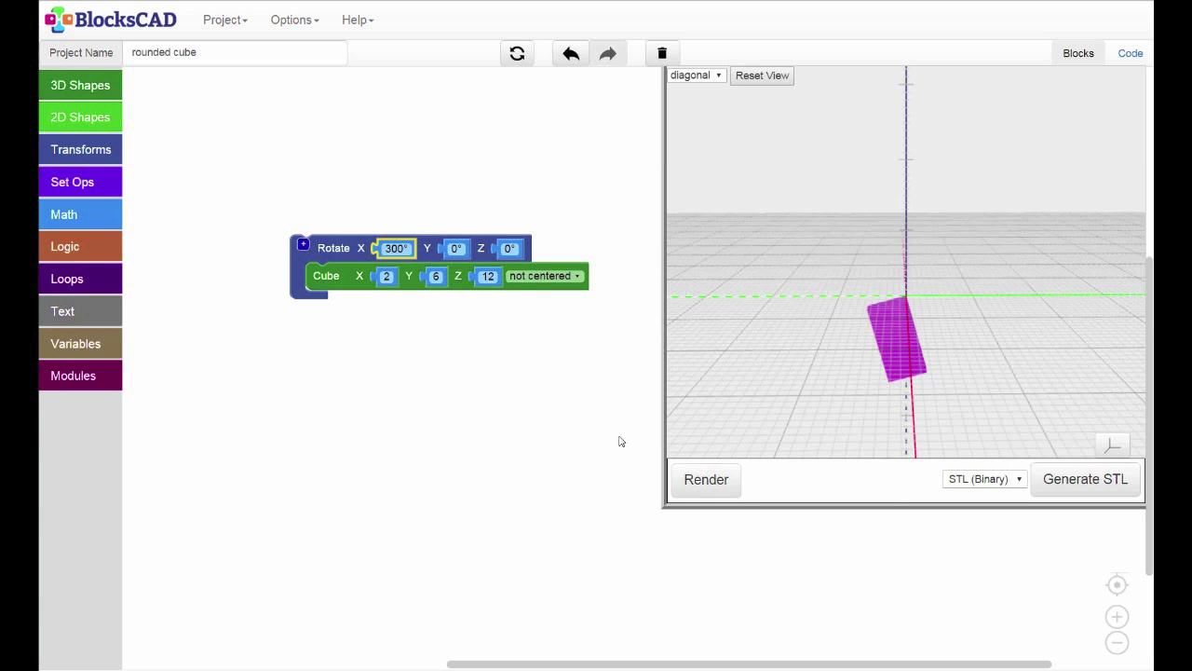
pyautogui.click(715, 484)
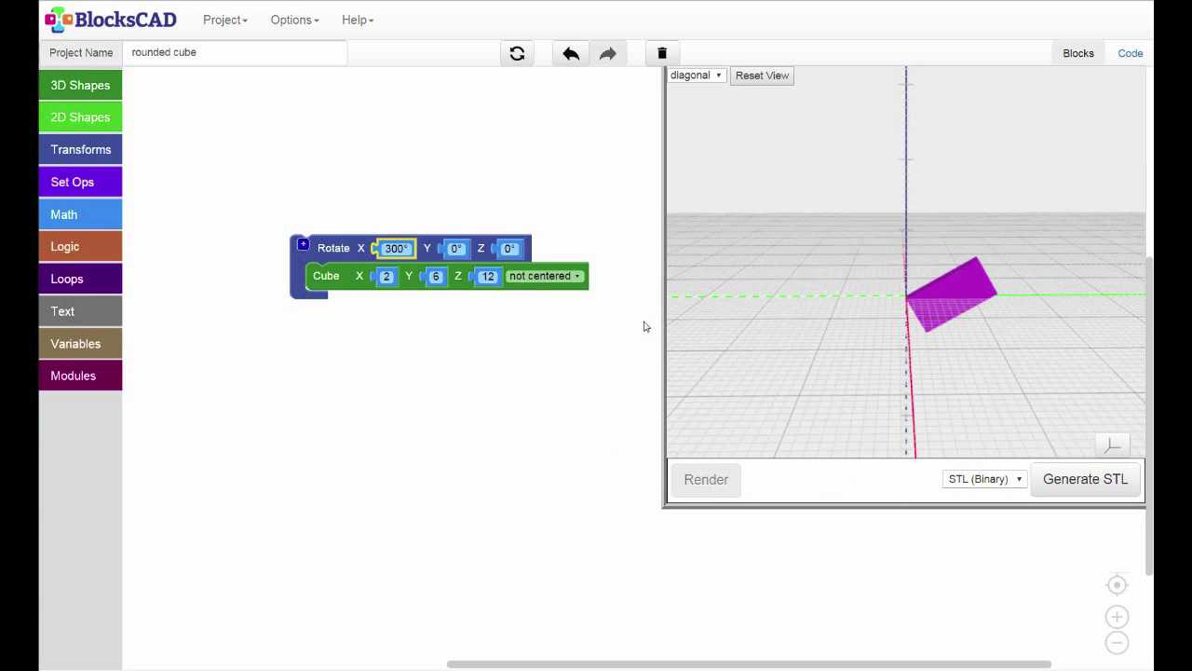
pyautogui.click(395, 249)
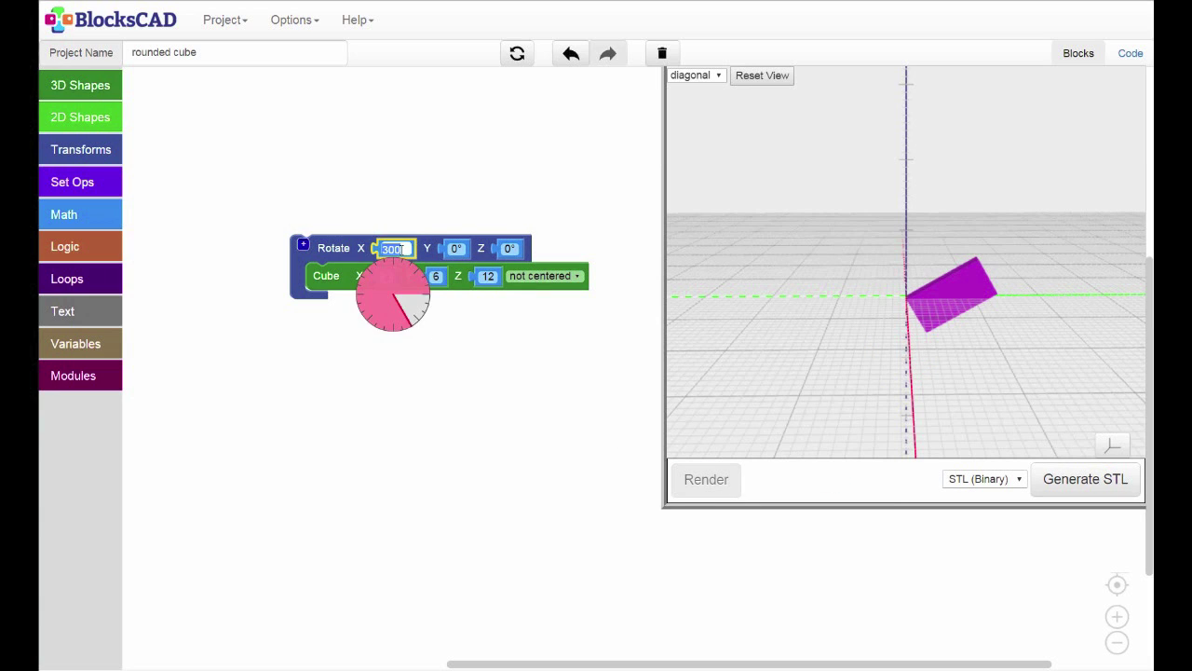
pyautogui.write('0')
pyautogui.click(424, 207)
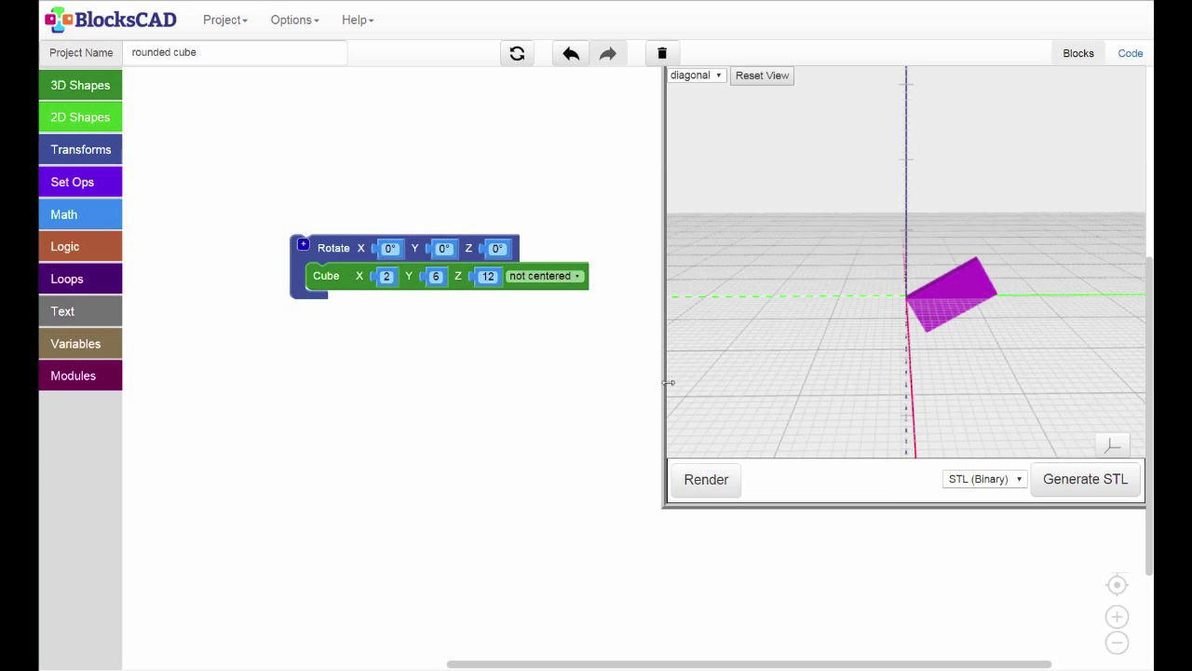
# Step: Render the unrotated cube, then render it tilted 60° about Y
pyautogui.click(713, 481)
pyautogui.moveTo(836, 411); pyautogui.dragTo(777, 407)
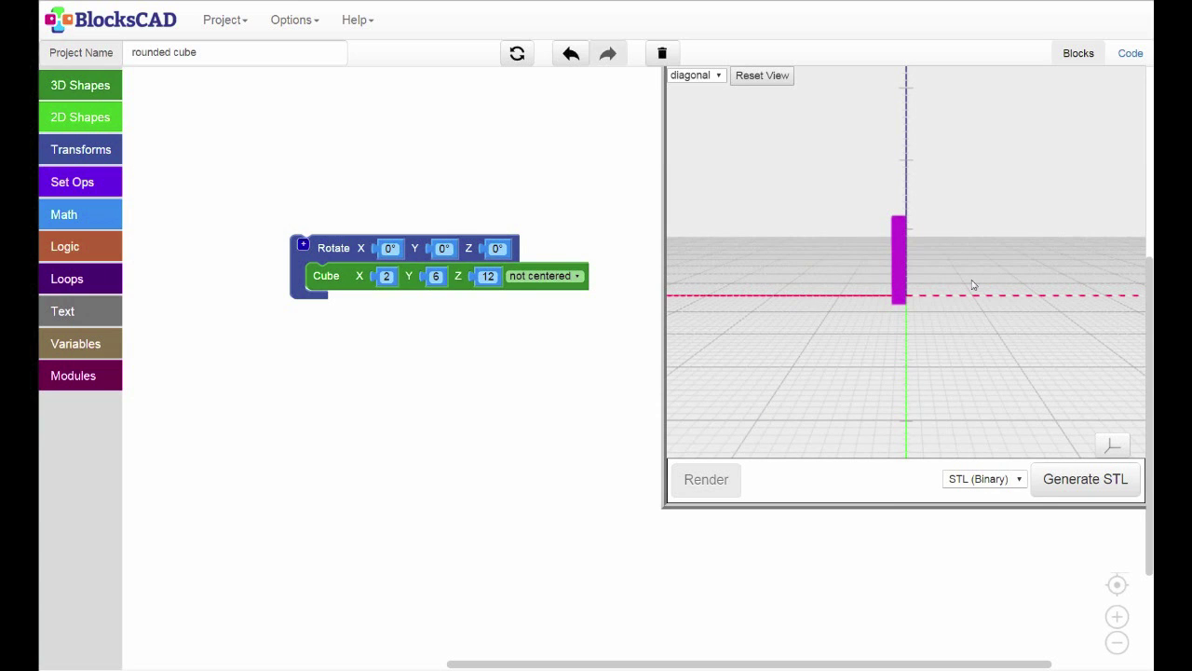
pyautogui.click(447, 249)
pyautogui.click(456, 275)
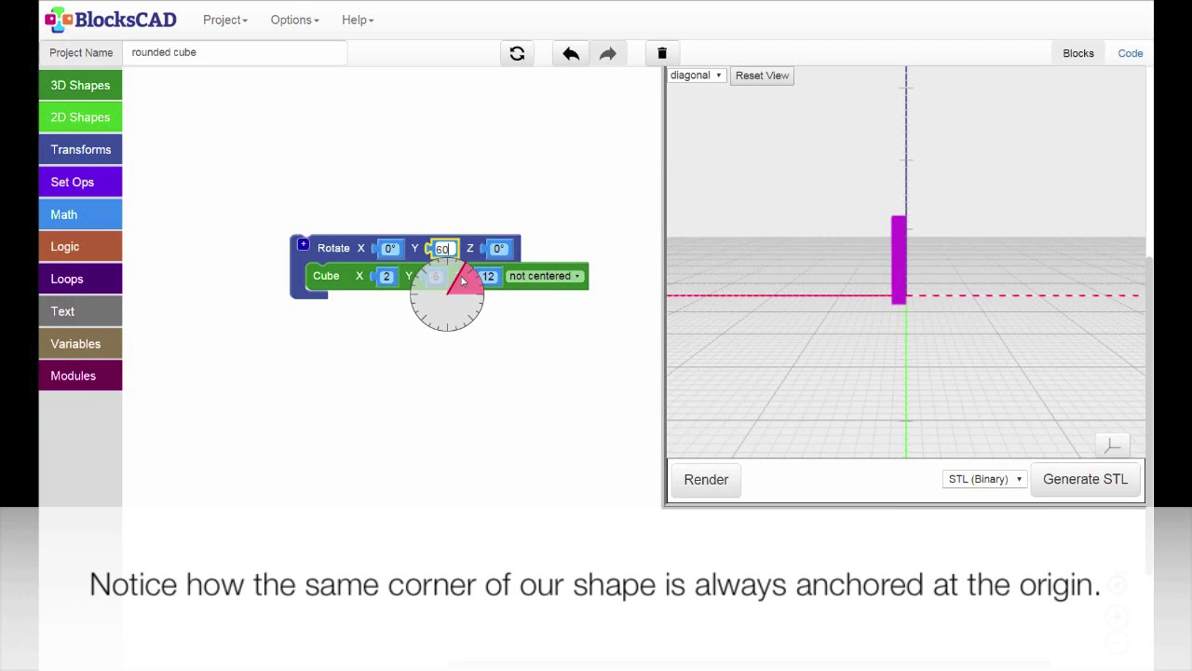
pyautogui.click(586, 407)
pyautogui.click(705, 479)
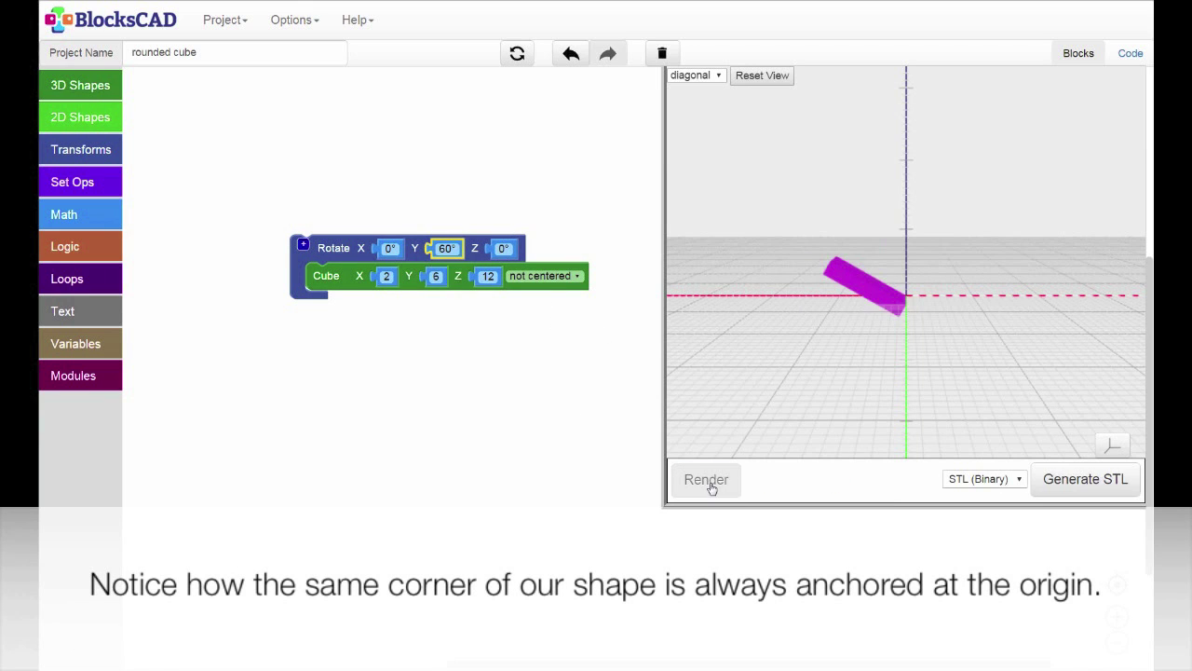
# Step: Render the cube tilted 135° about Y, then set Y to 90°
pyautogui.click(448, 248)
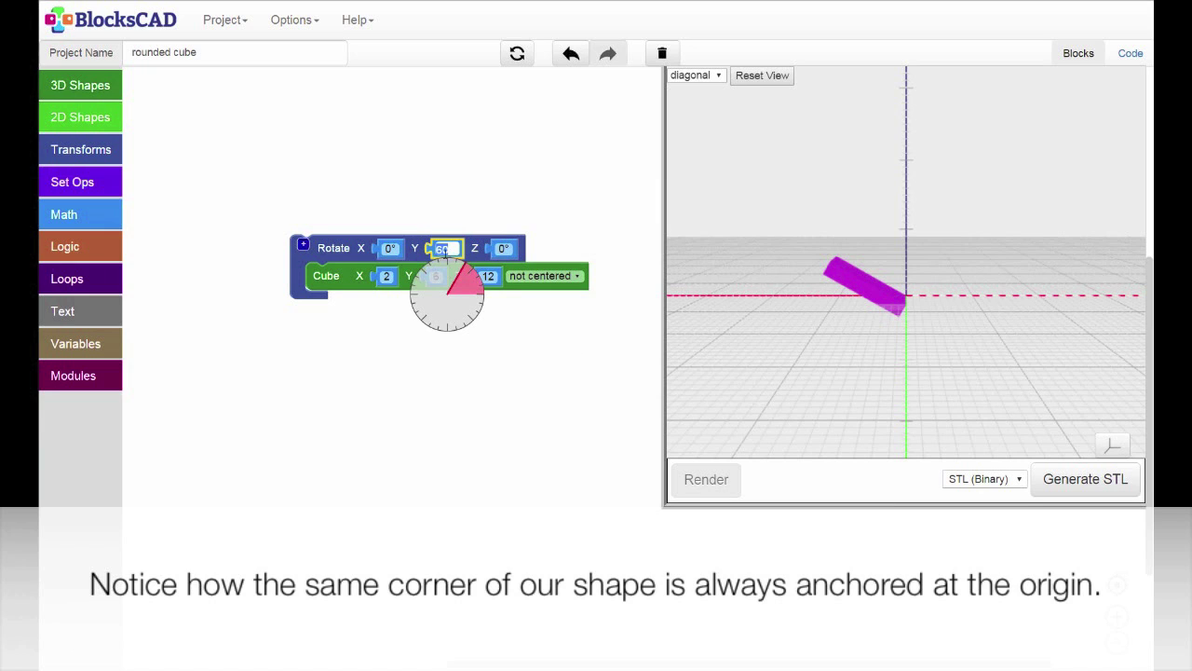
pyautogui.click(436, 276)
pyautogui.click(562, 401)
pyautogui.click(706, 478)
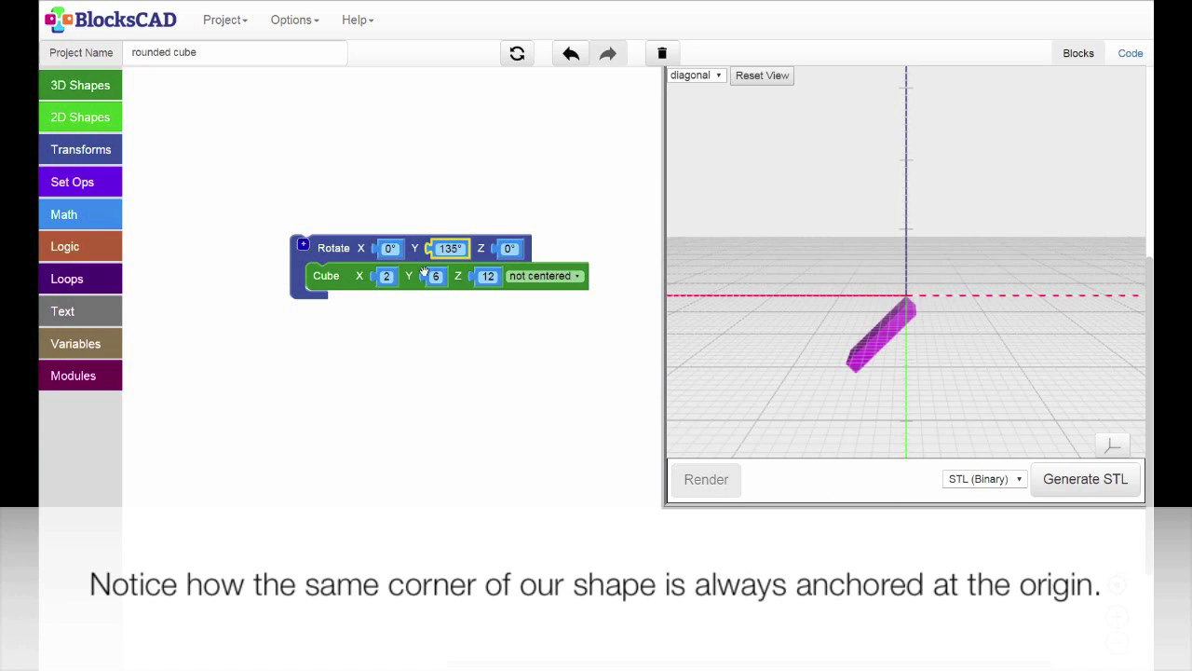
pyautogui.click(448, 248)
pyautogui.click(447, 261)
pyautogui.click(524, 369)
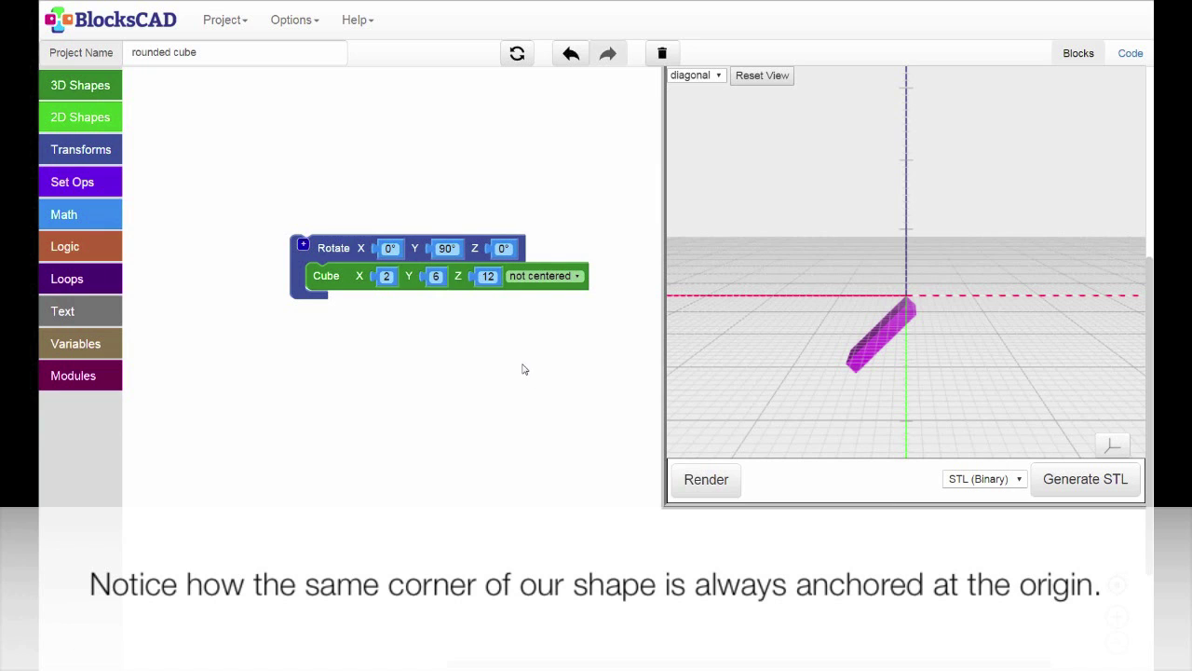
# Step: Reset the Y angle to 0° and re-render the upright cube
pyautogui.click(447, 248)
pyautogui.write('0')
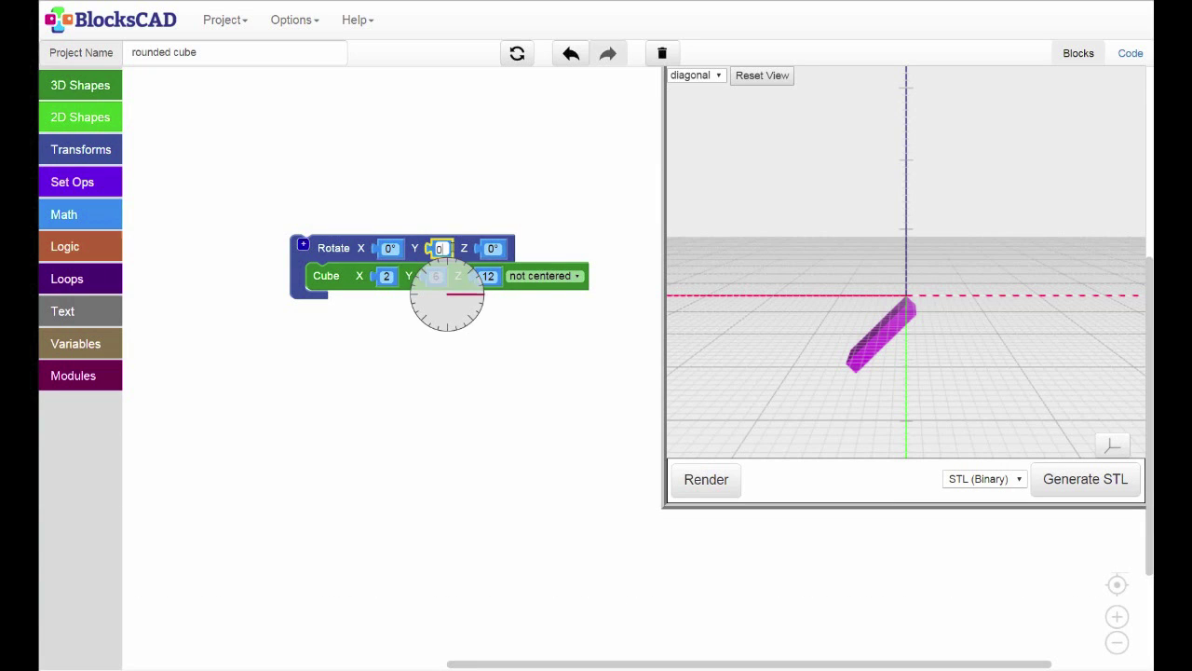
pyautogui.click(607, 403)
pyautogui.click(706, 480)
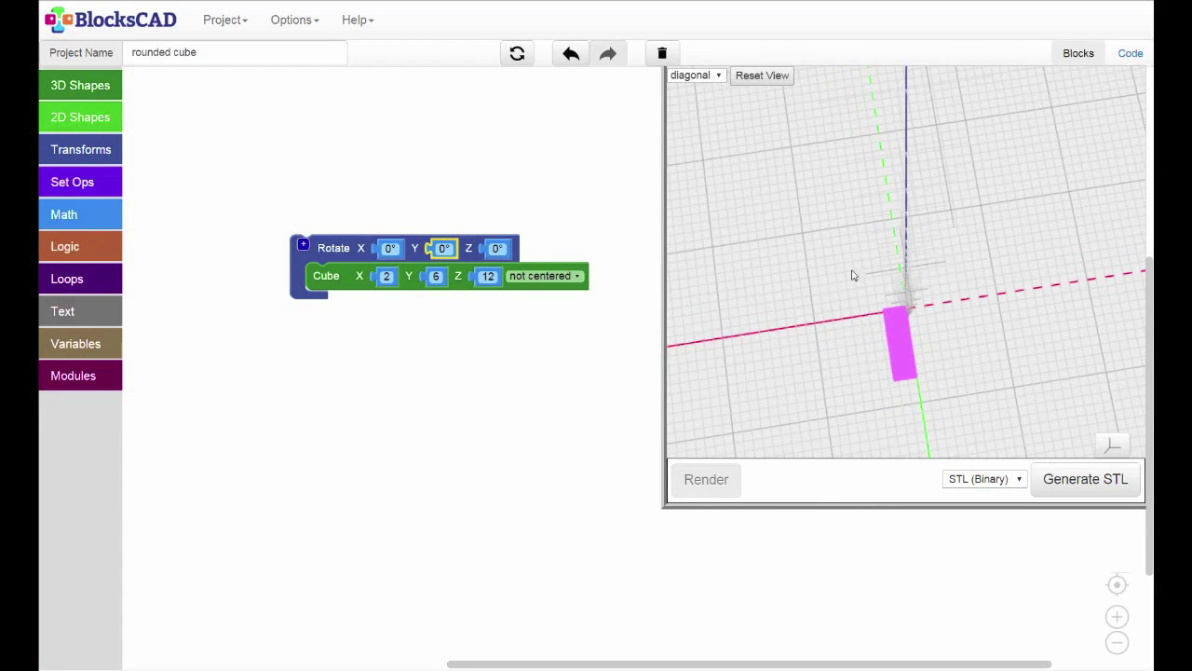
# Step: Commit the Y rotation, render, and delete the Cube block from the Rotate block
pyautogui.click(567, 245)
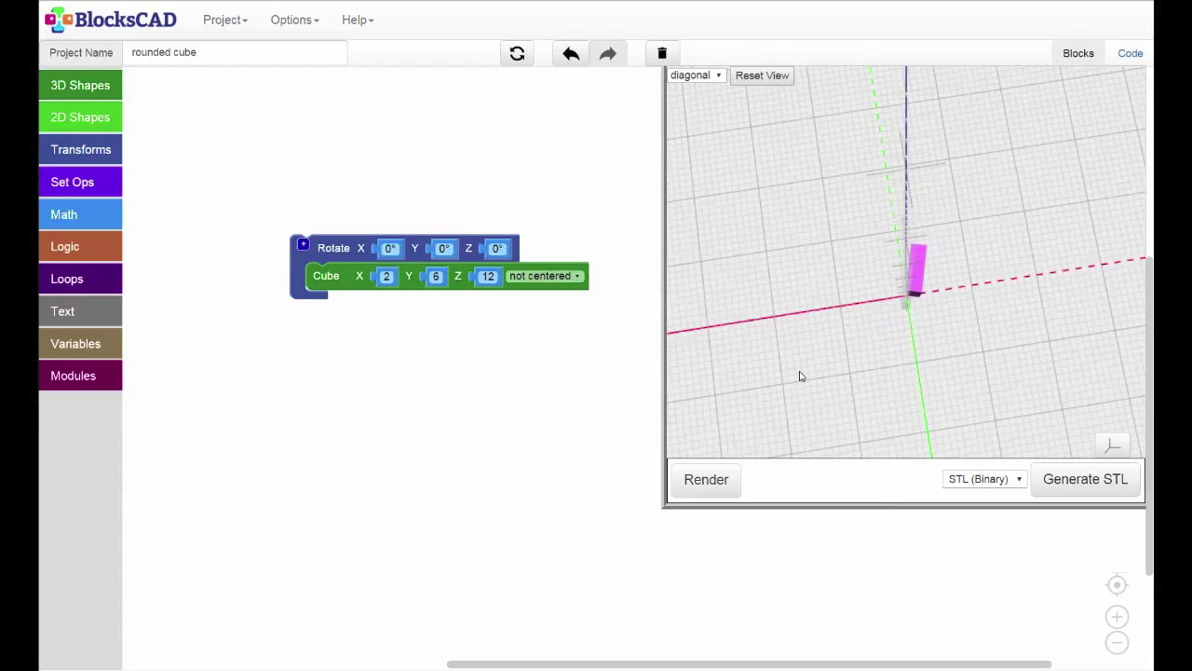
pyautogui.click(715, 484)
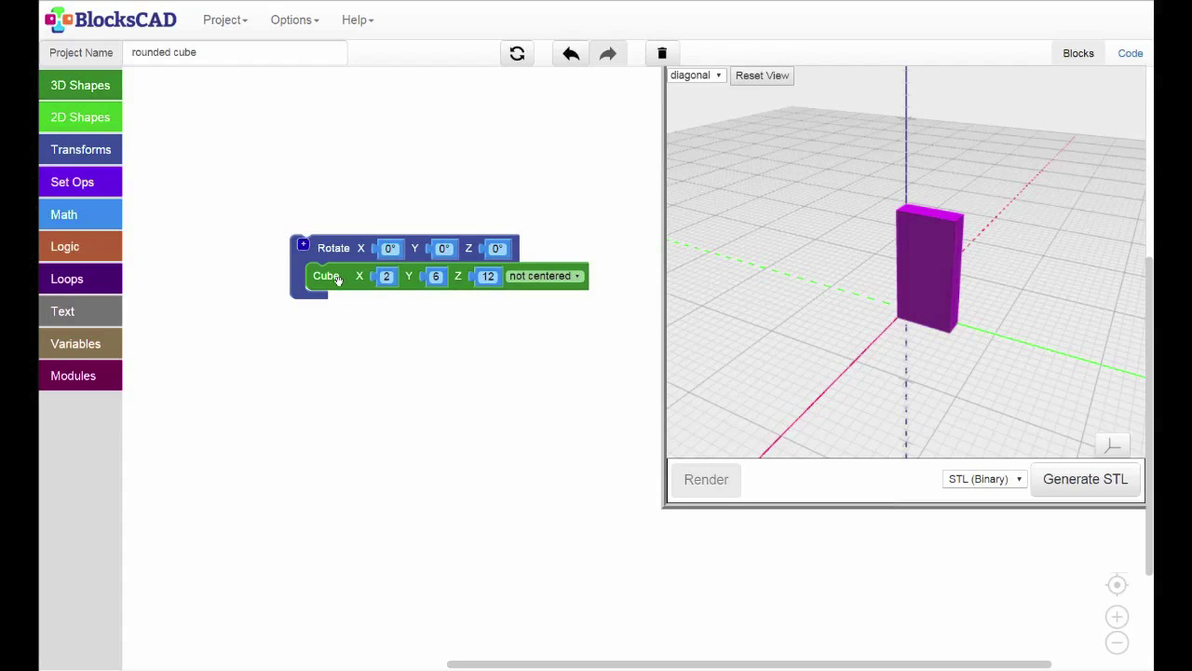
pyautogui.moveTo(337, 280)
pyautogui.mouseDown()
pyautogui.moveTo(194, 338)
pyautogui.moveTo(84, 334)
pyautogui.moveTo(63, 88)
pyautogui.mouseUp()
pyautogui.click(63, 89)
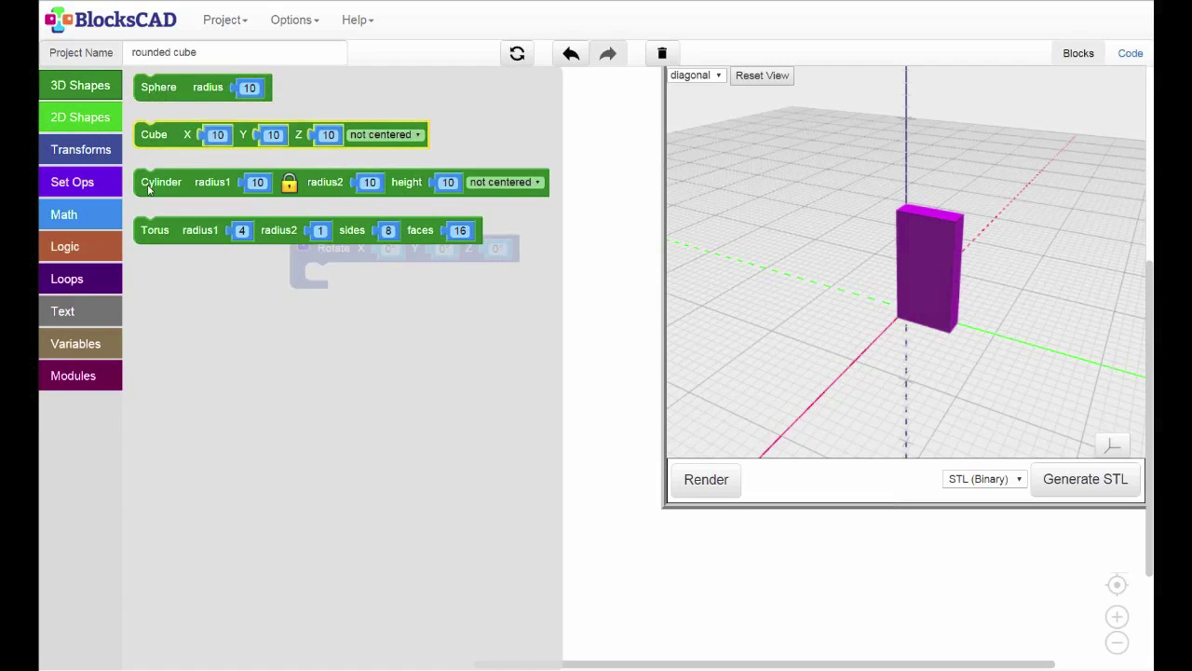
# Step: Add a Cylinder with height 50 and radius 5, render it, and orbit around the column
pyautogui.moveTo(161, 182)
pyautogui.mouseDown()
pyautogui.moveTo(247, 293)
pyautogui.moveTo(270, 354)
pyautogui.mouseUp()
pyautogui.click(555, 354)
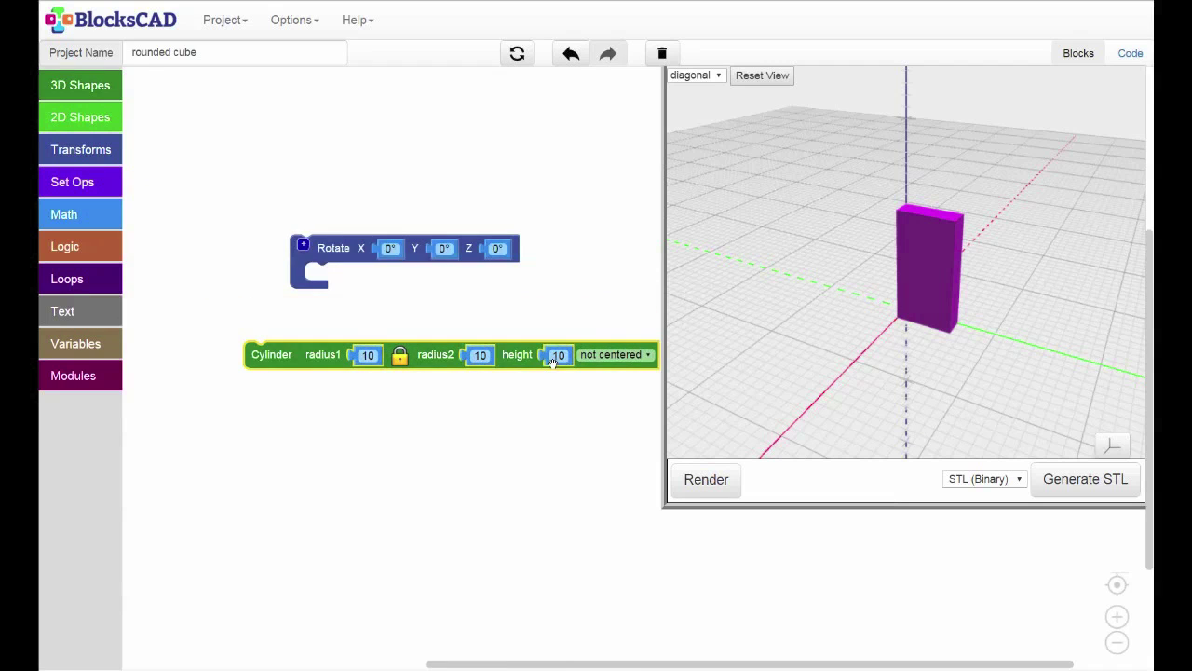
pyautogui.write('50')
pyautogui.click(559, 328)
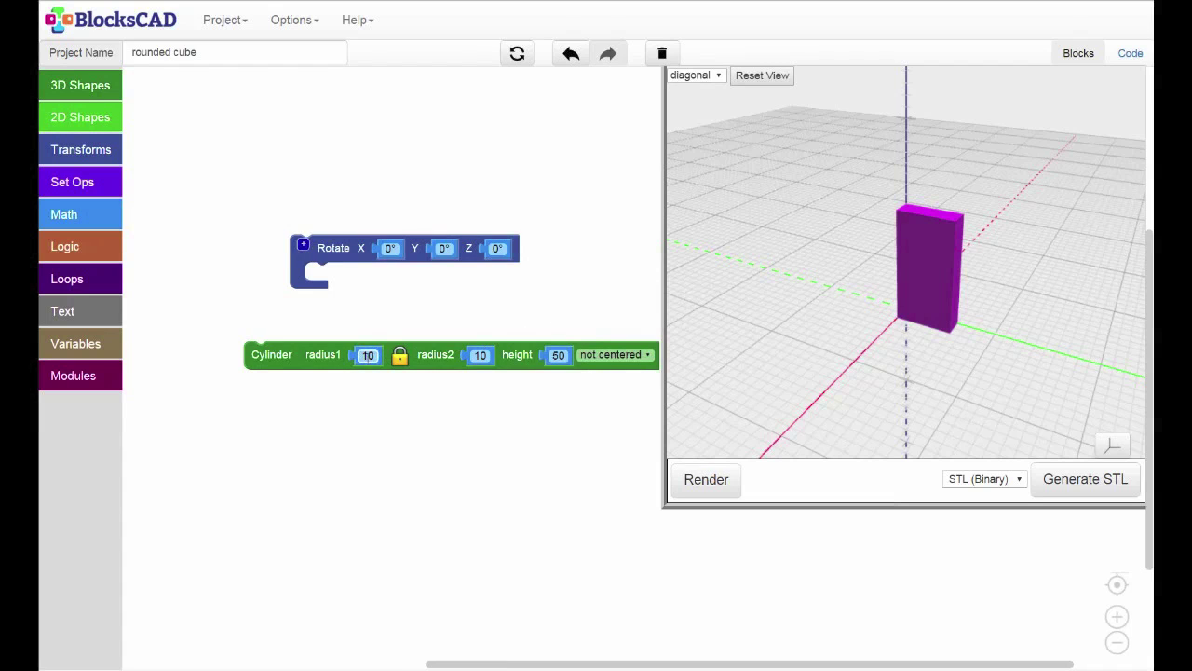
pyautogui.click(365, 355)
pyautogui.write('5')
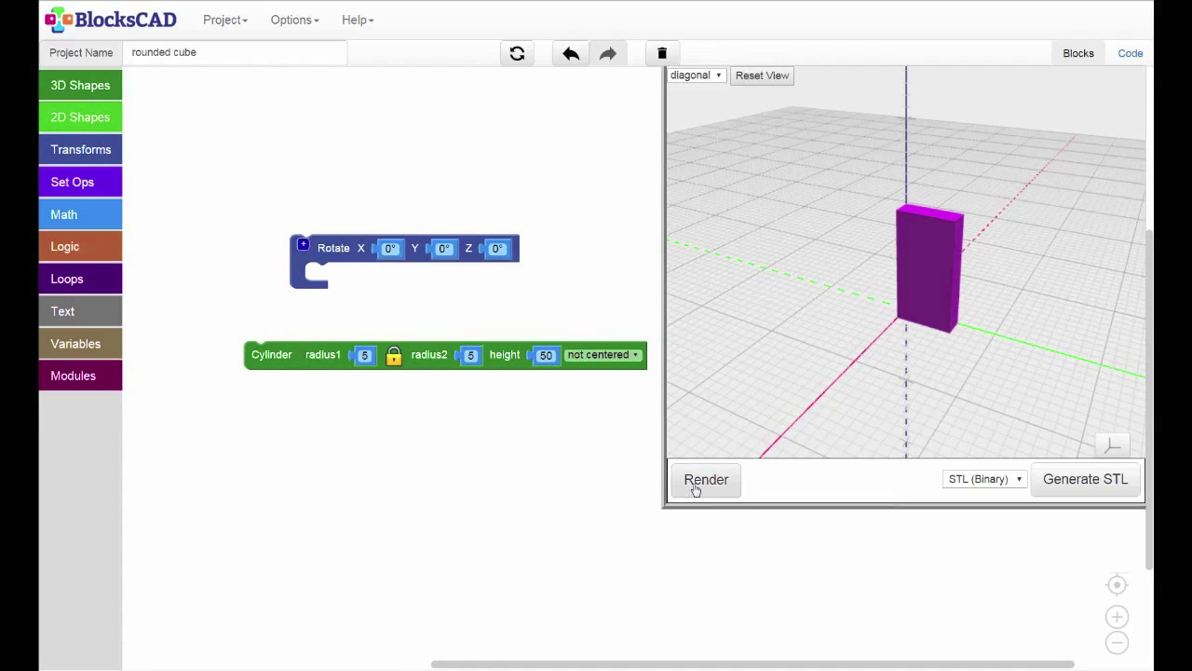
pyautogui.click(701, 482)
pyautogui.scroll(-5, 736, 399)
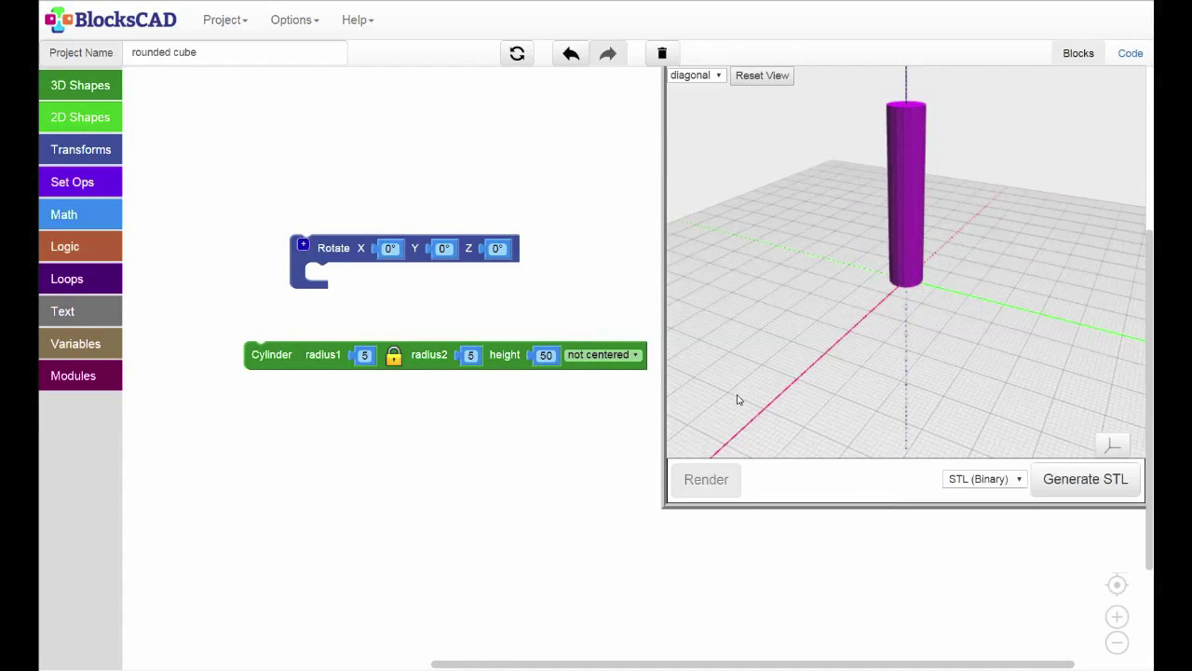
pyautogui.moveTo(738, 394); pyautogui.dragTo(748, 401)
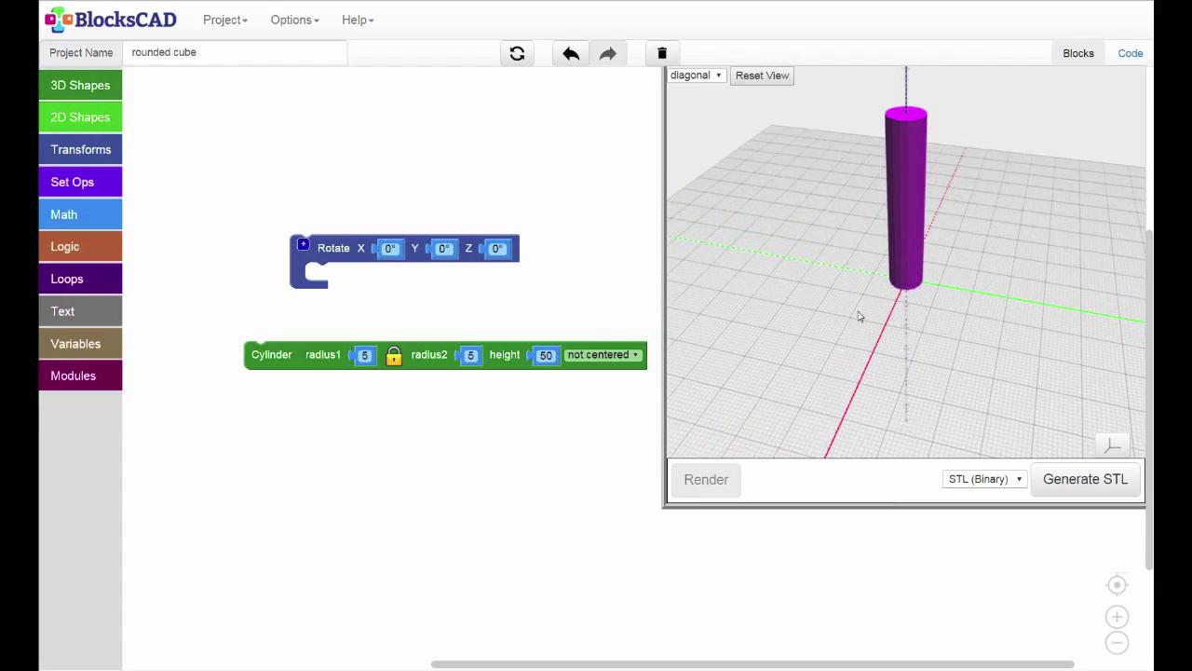
pyautogui.moveTo(866, 306)
pyautogui.mouseDown()
pyautogui.moveTo(791, 333)
pyautogui.moveTo(824, 320)
pyautogui.mouseUp()
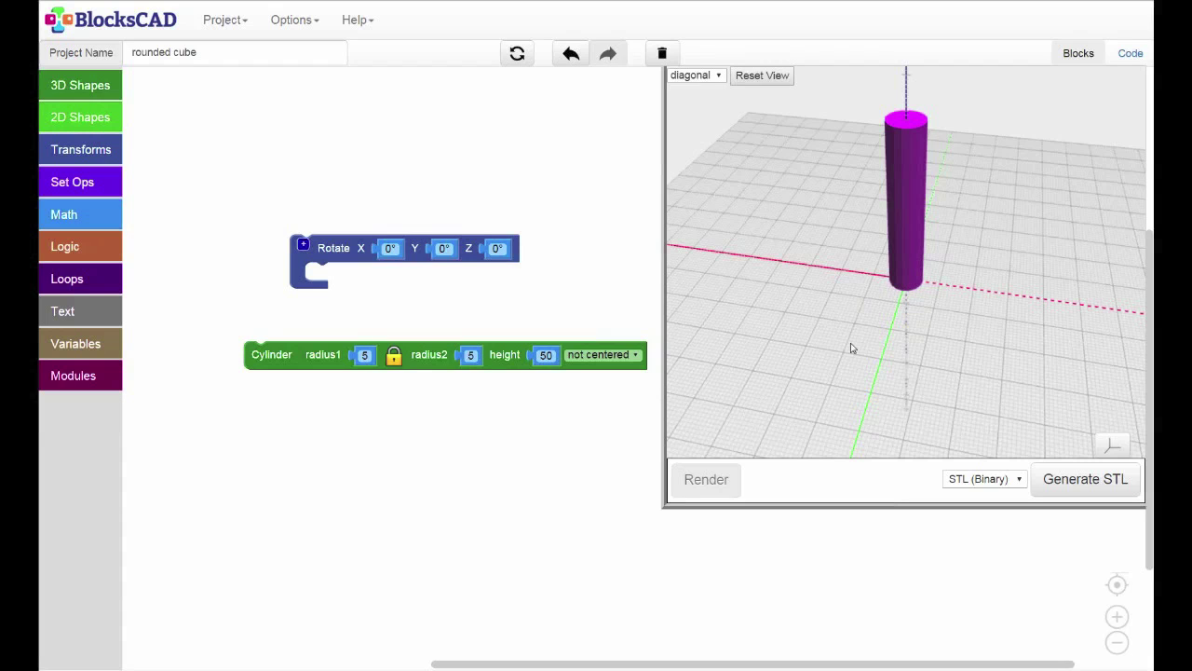
pyautogui.moveTo(849, 345); pyautogui.dragTo(889, 249)
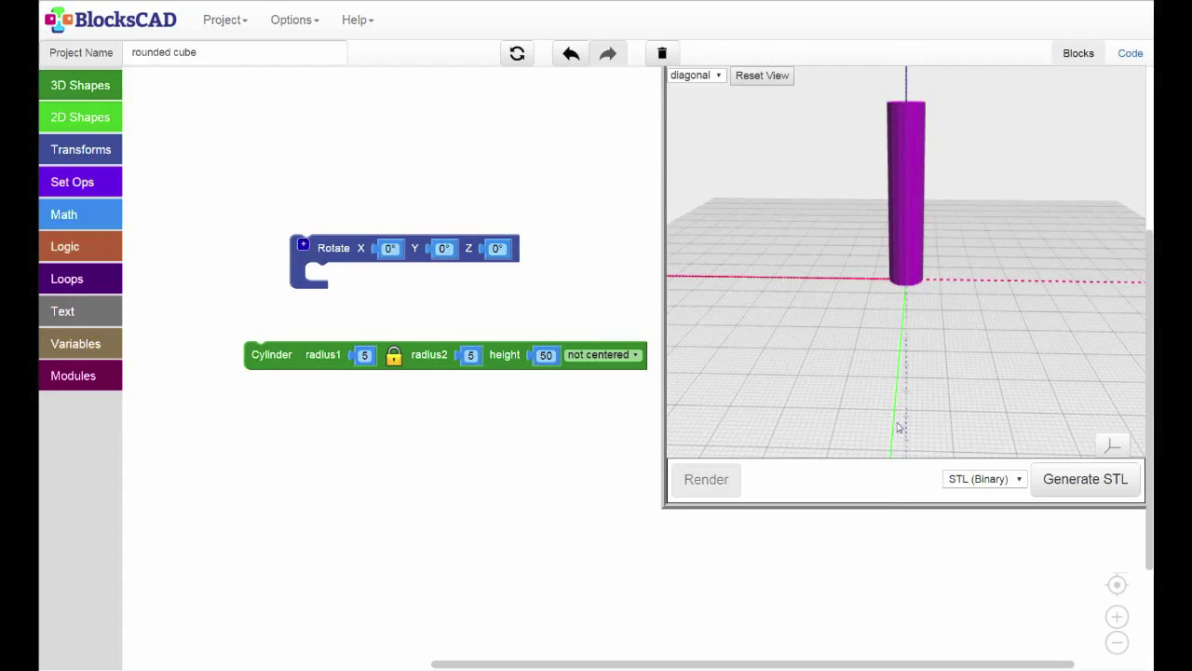
pyautogui.moveTo(882, 425); pyautogui.dragTo(876, 456)
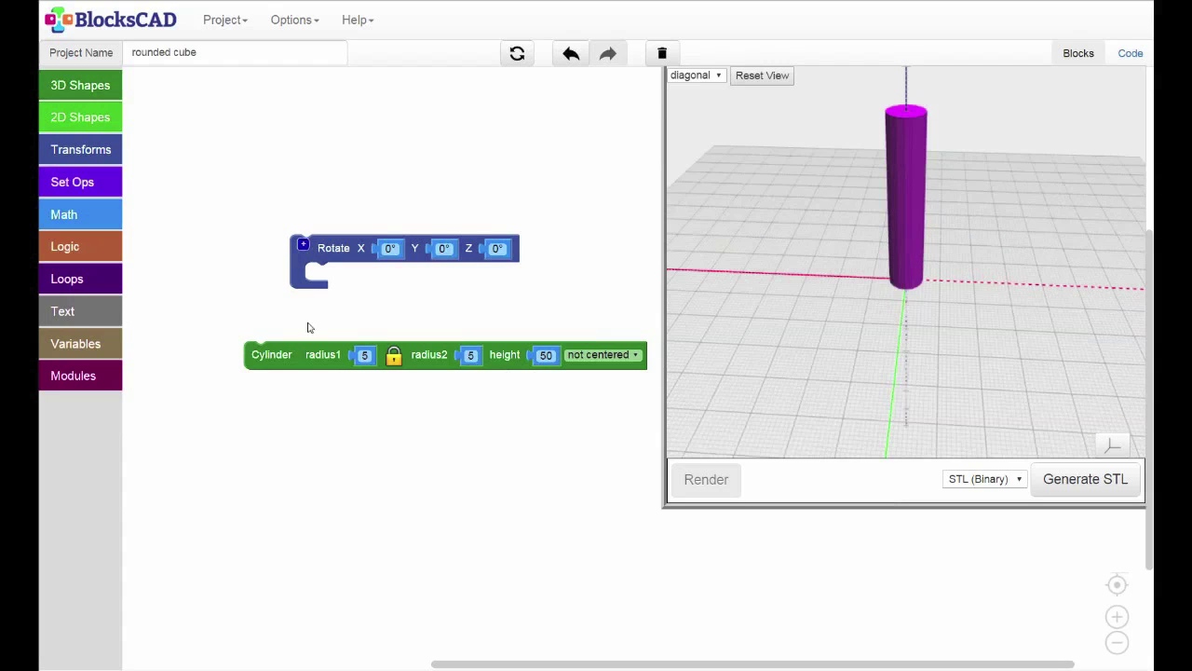
# Step: Nest the cylinder in the Rotate block at Y=90° and render it lying along X
pyautogui.moveTo(307, 277); pyautogui.dragTo(229, 270)
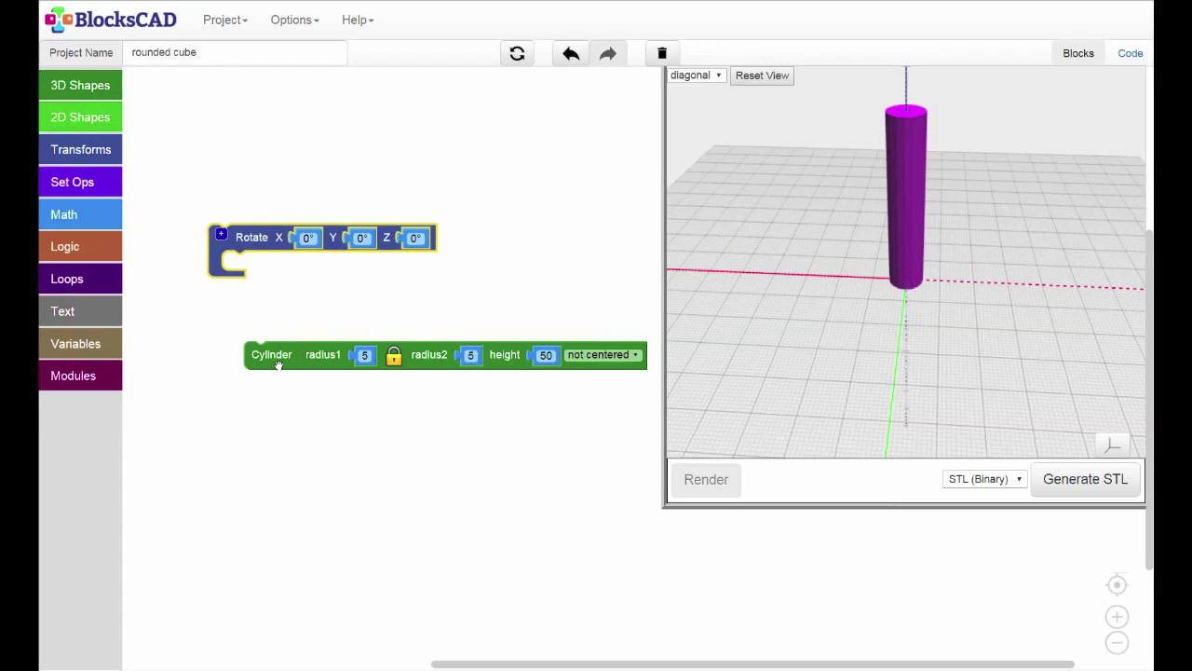
pyautogui.moveTo(276, 361); pyautogui.dragTo(257, 277)
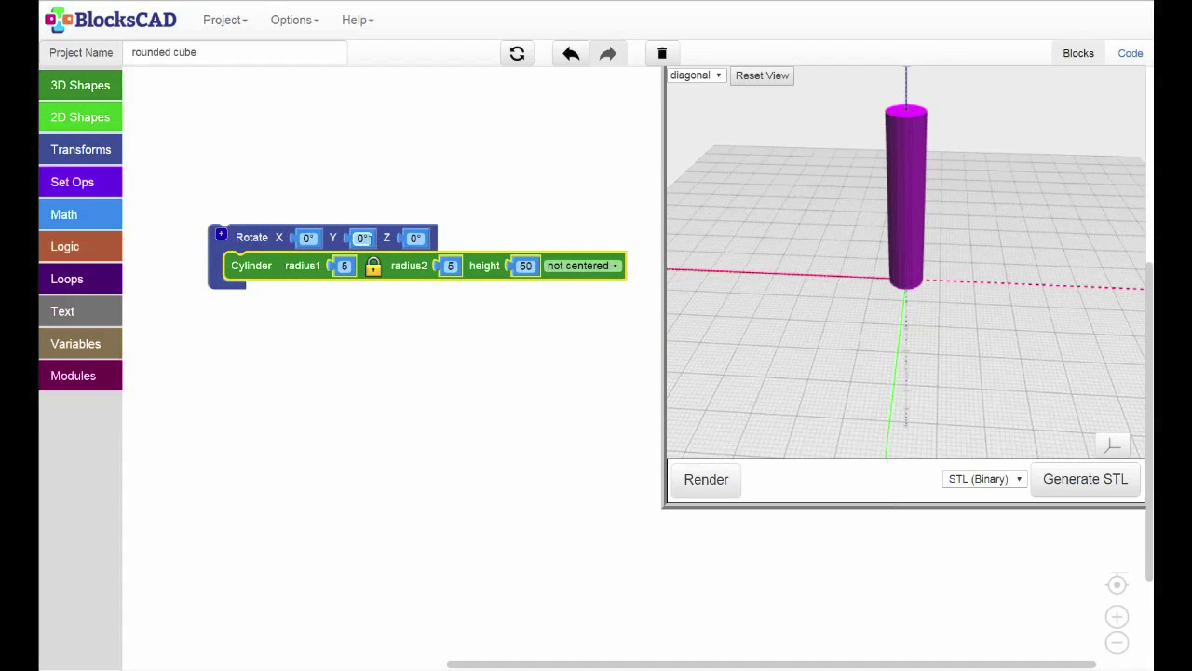
pyautogui.click(366, 239)
pyautogui.write('90')
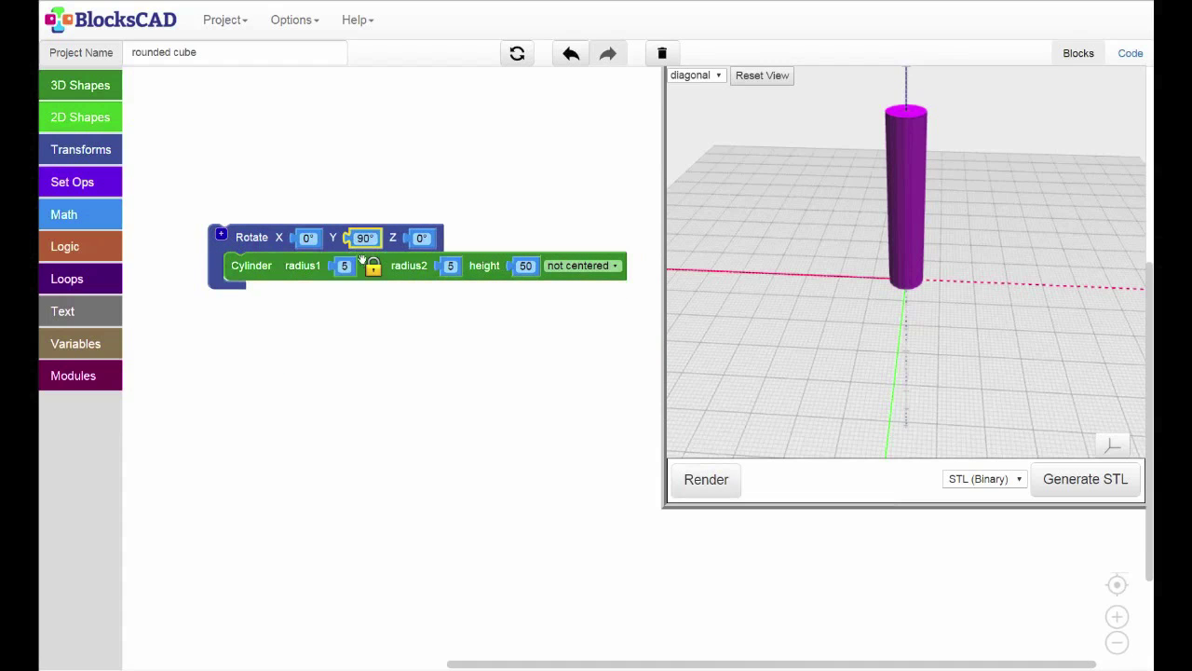
pyautogui.click(689, 488)
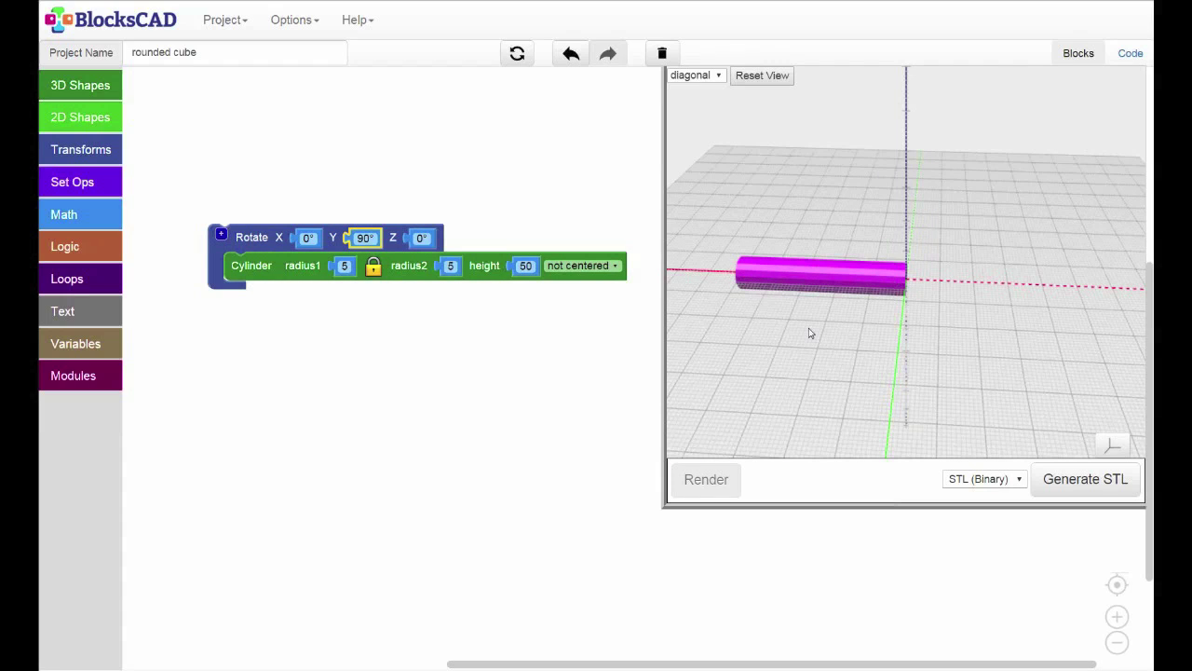
pyautogui.moveTo(810, 333)
pyautogui.mouseDown()
pyautogui.moveTo(809, 369)
pyautogui.moveTo(841, 338)
pyautogui.mouseUp()
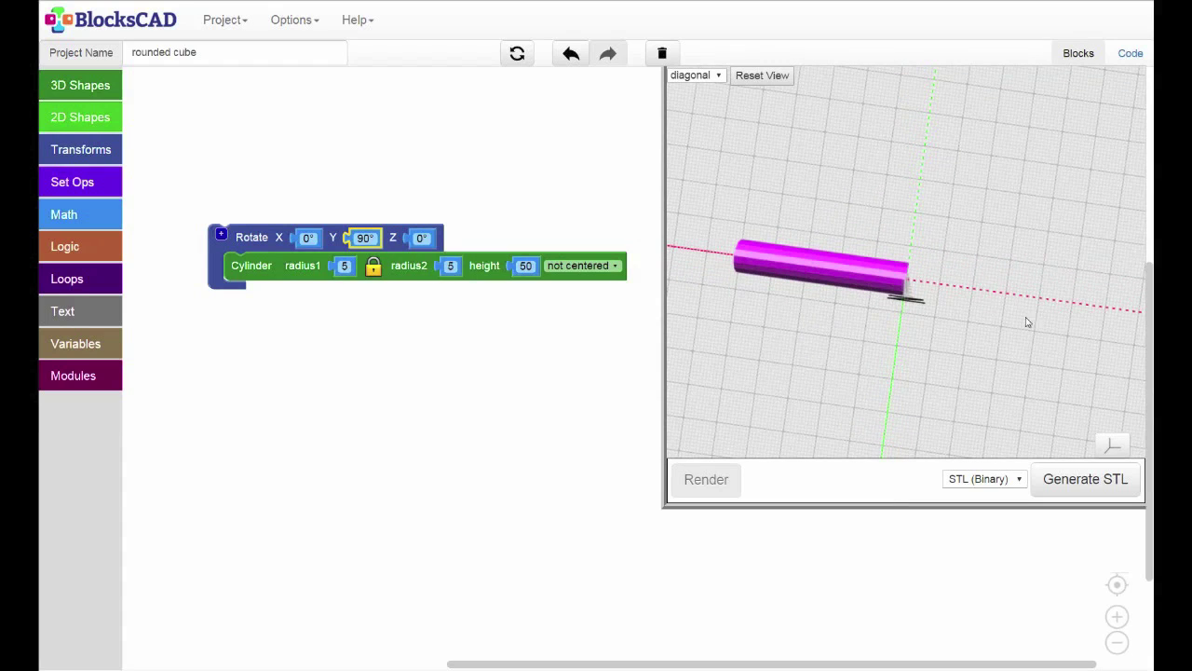
pyautogui.moveTo(828, 381)
pyautogui.mouseDown()
pyautogui.moveTo(859, 369)
pyautogui.moveTo(867, 332)
pyautogui.mouseUp()
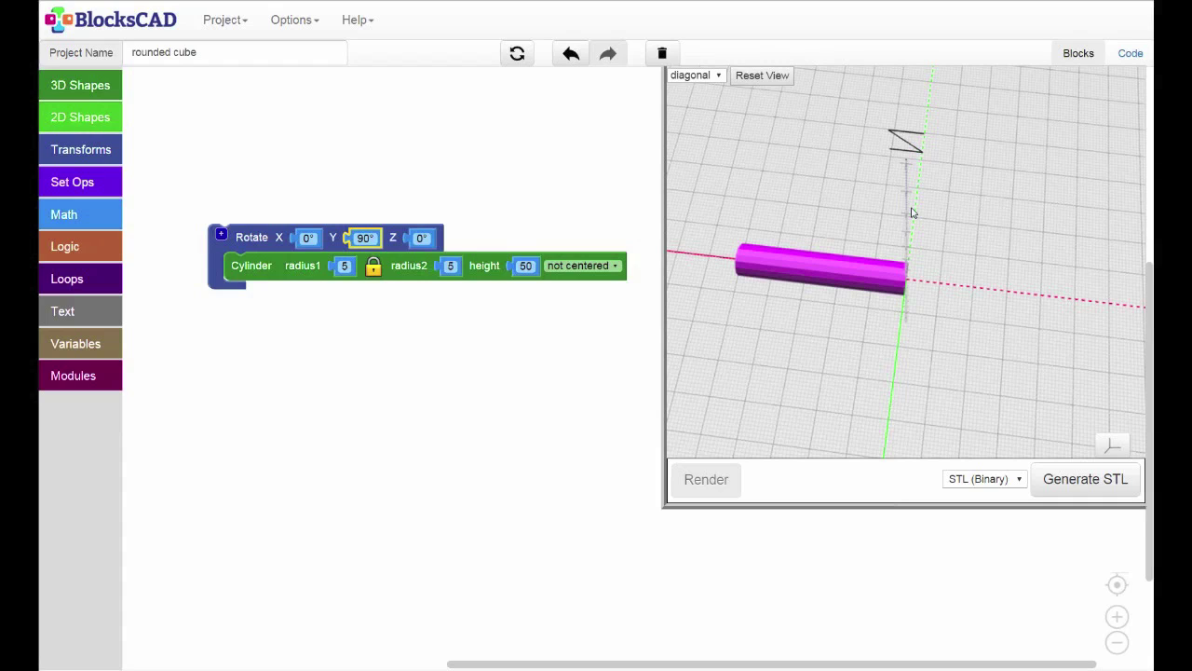
# Step: Nest the rotated cylinder stack inside a new outer Rotate block
pyautogui.click(58, 155)
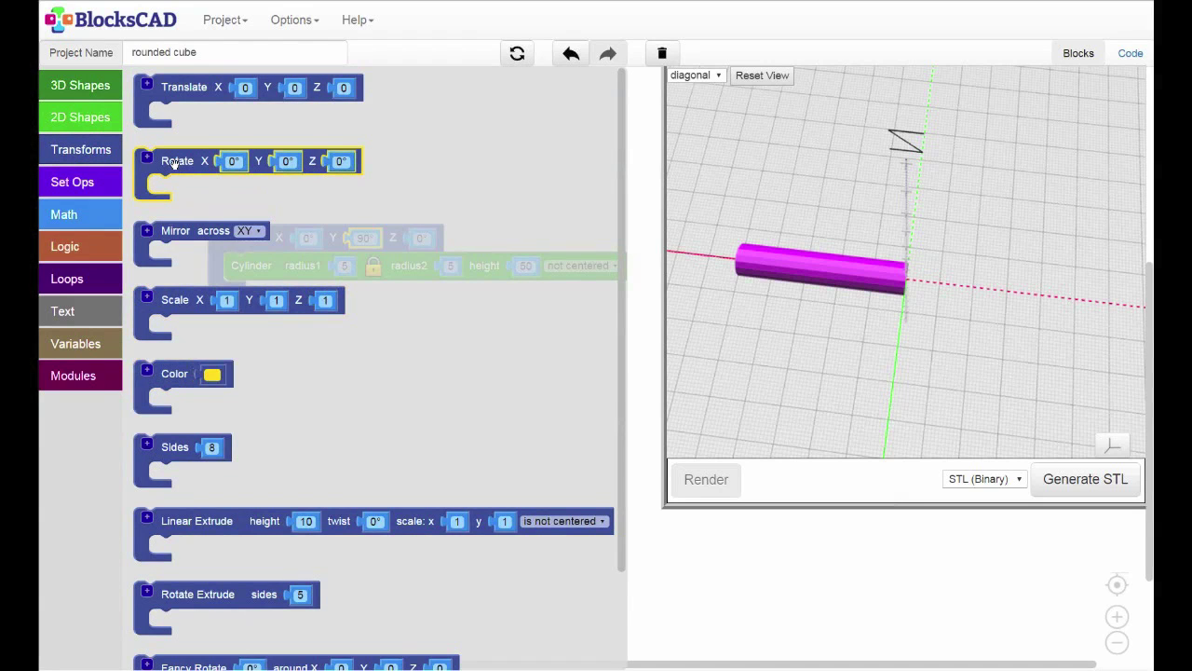
pyautogui.moveTo(173, 163); pyautogui.dragTo(236, 174)
pyautogui.moveTo(263, 224); pyautogui.dragTo(237, 209)
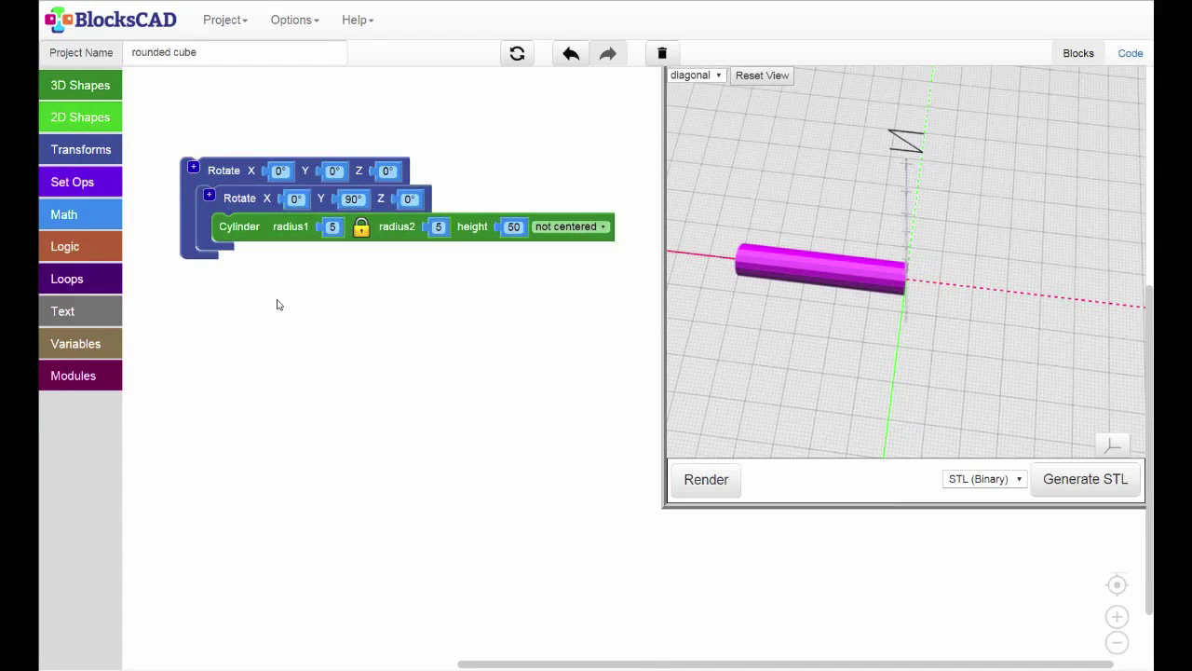
# Step: Set the outer rotation's Z angle to 45° and render the diagonal bar from a low view
pyautogui.click(387, 171)
pyautogui.write('90')
pyautogui.click(416, 195)
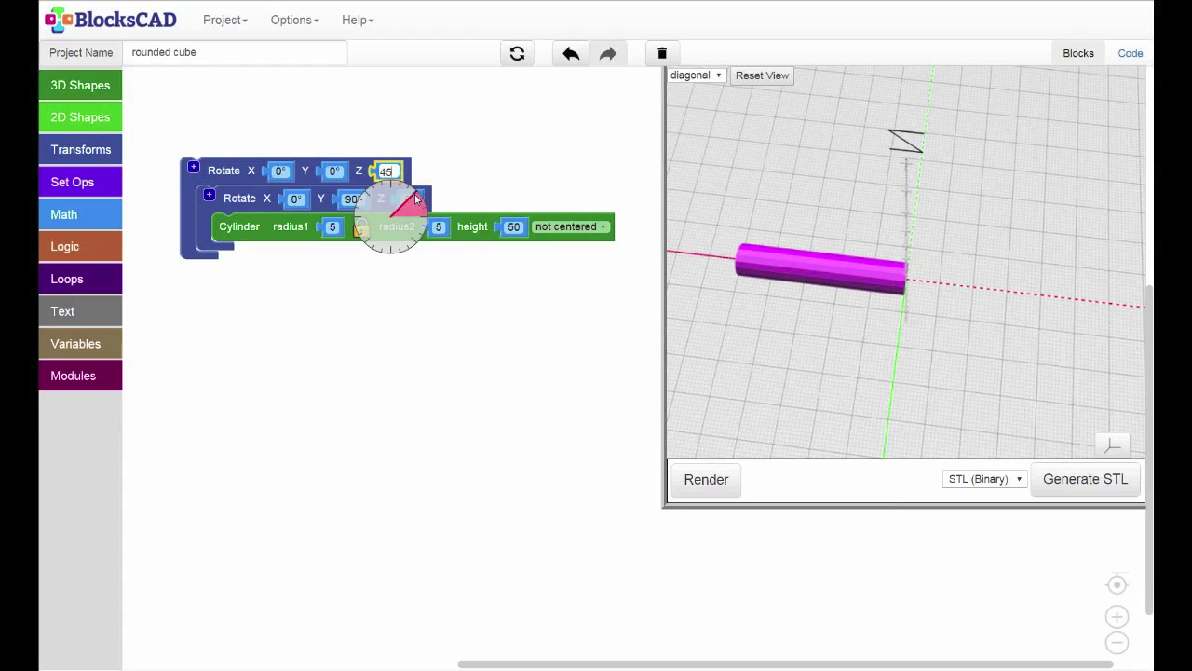
pyautogui.click(716, 486)
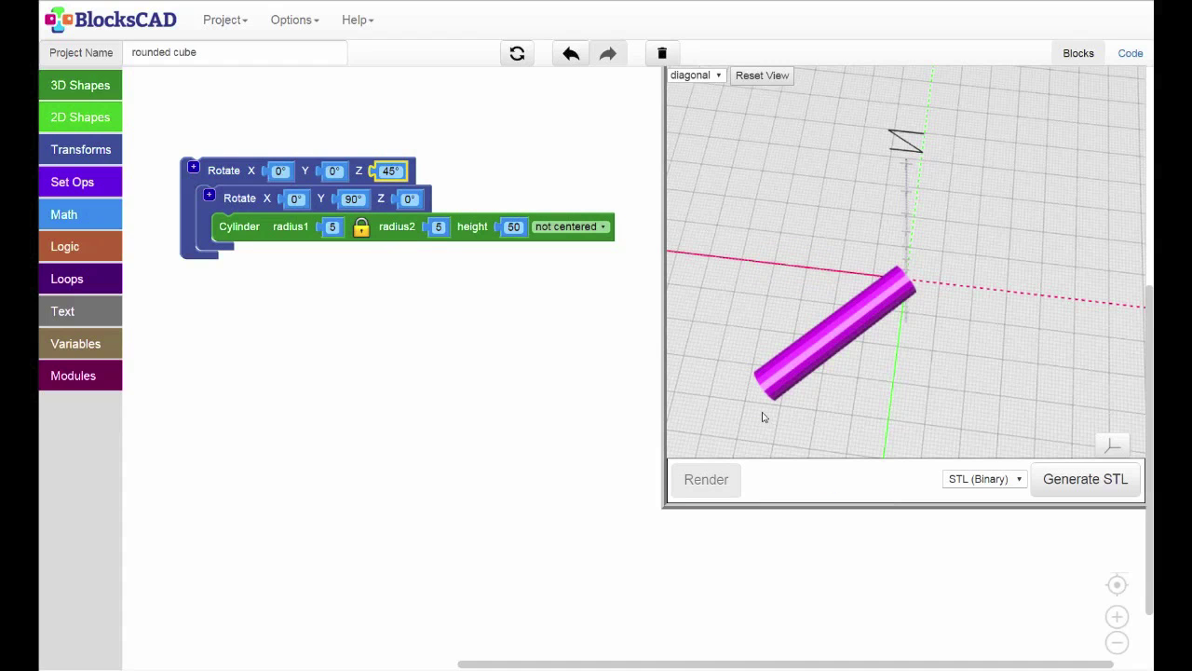
pyautogui.moveTo(762, 416)
pyautogui.mouseDown()
pyautogui.moveTo(801, 404)
pyautogui.moveTo(807, 367)
pyautogui.moveTo(759, 366)
pyautogui.moveTo(737, 394)
pyautogui.mouseUp()
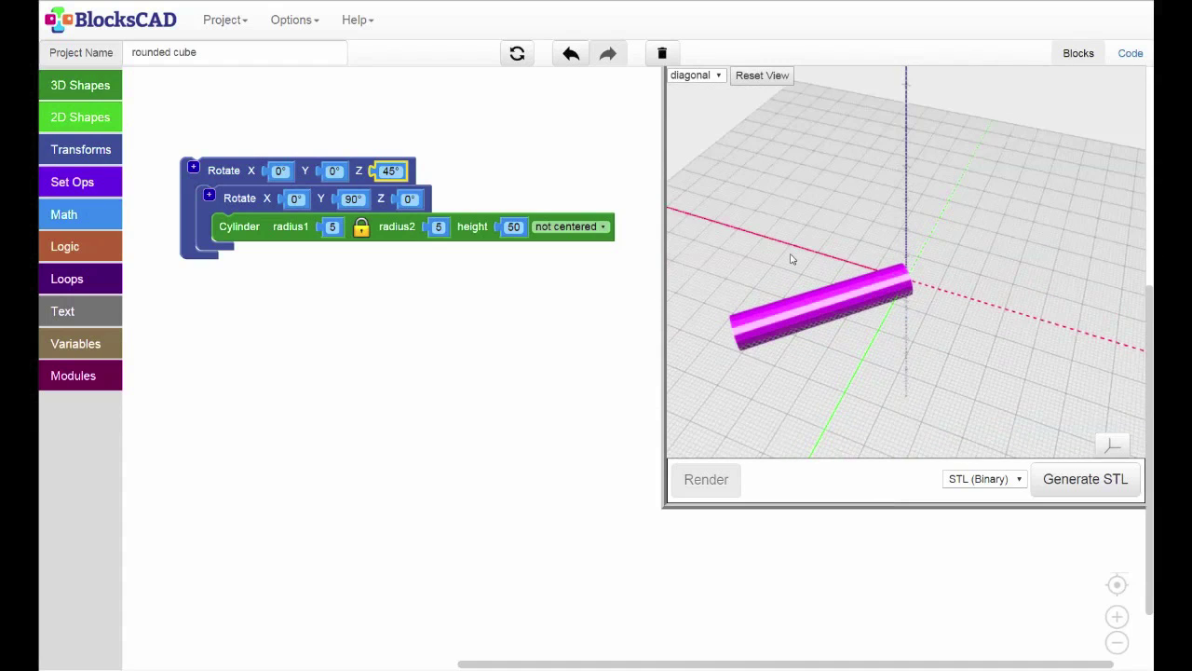